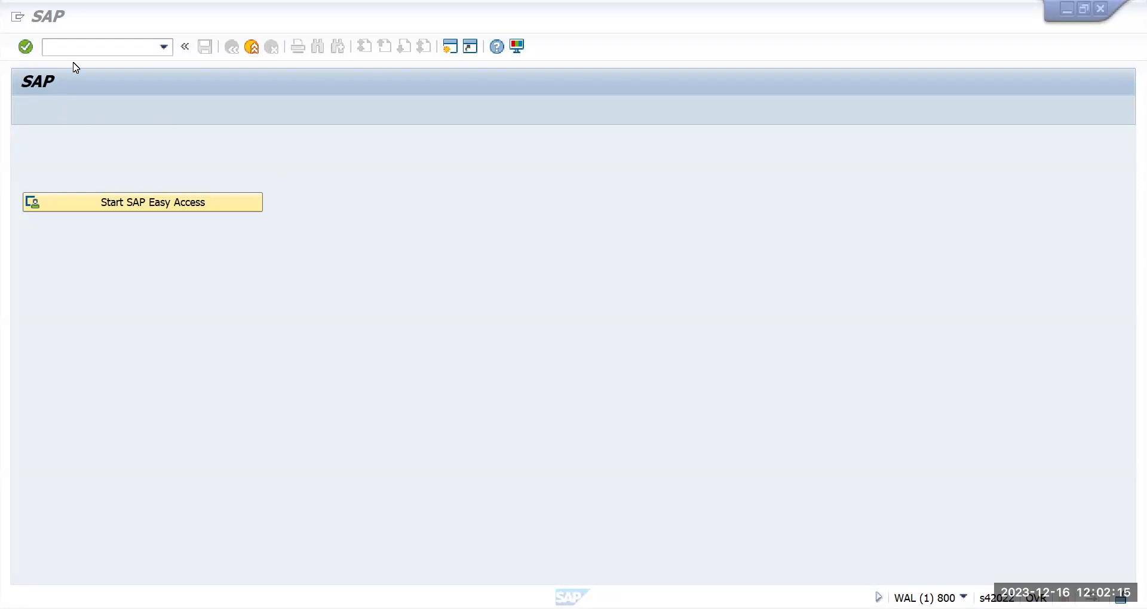
Open the central G/L account maintenance with transaction code /nfs00.
click(92, 47)
text(/)
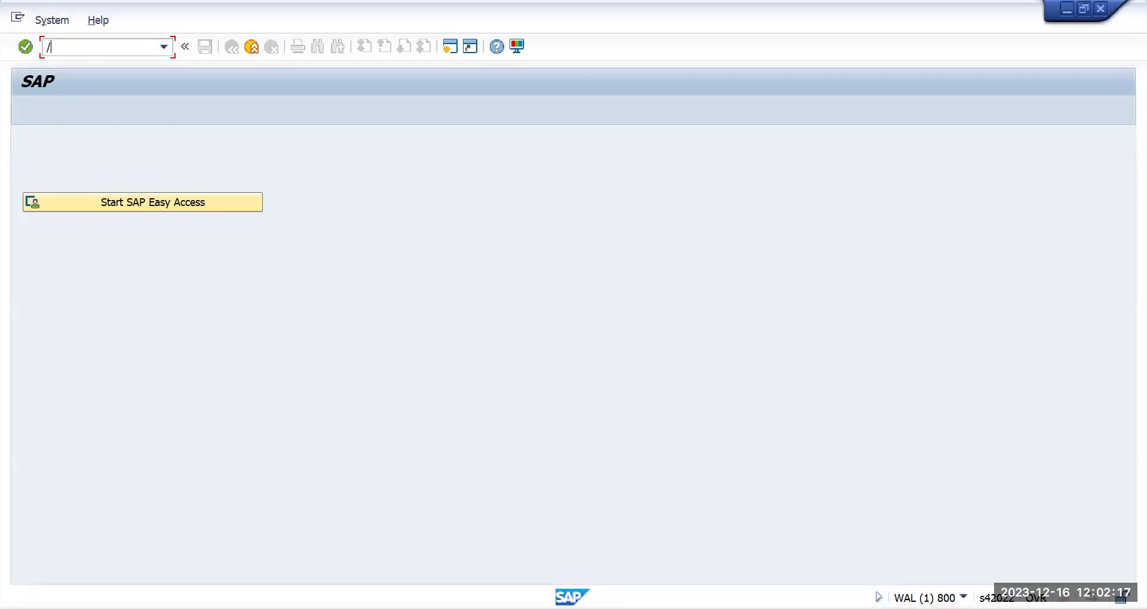
text(nfs00)
key(Return)
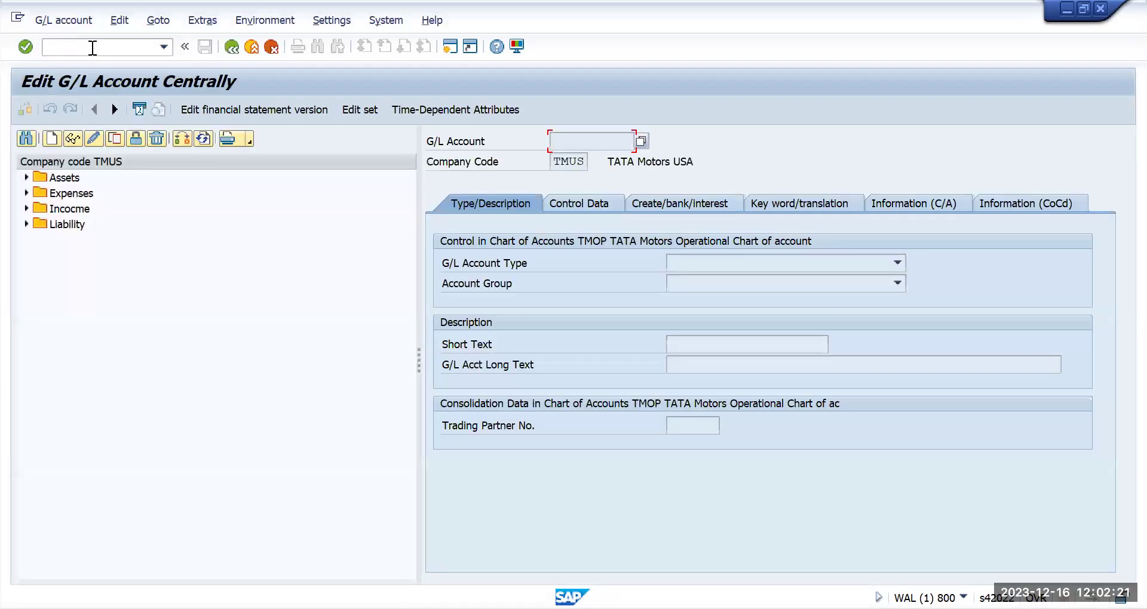
click(54, 140)
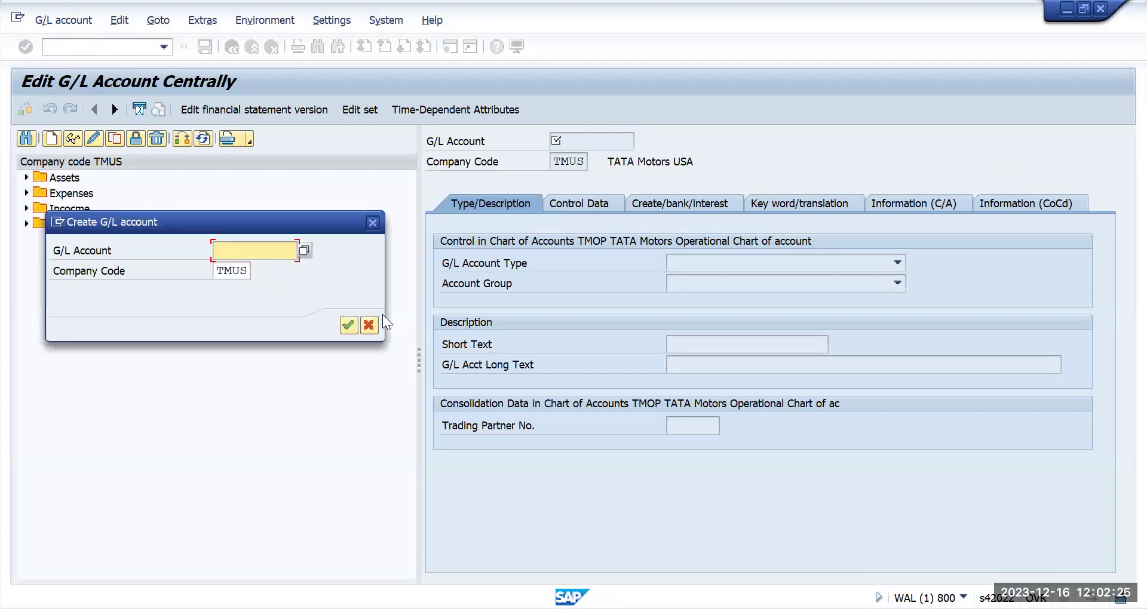
text(12000)
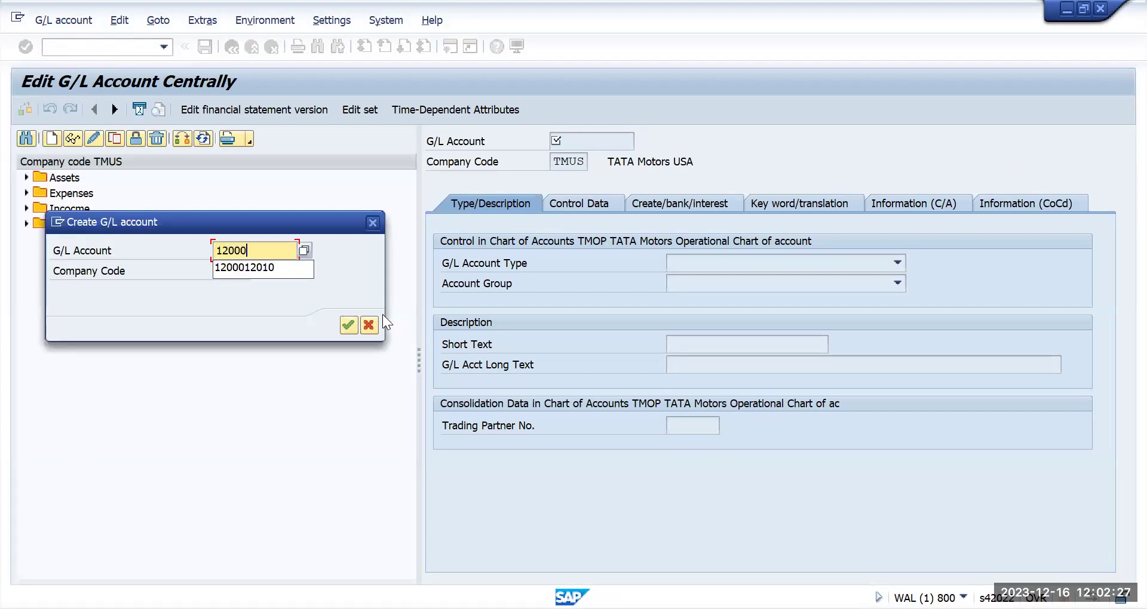
text(1200)
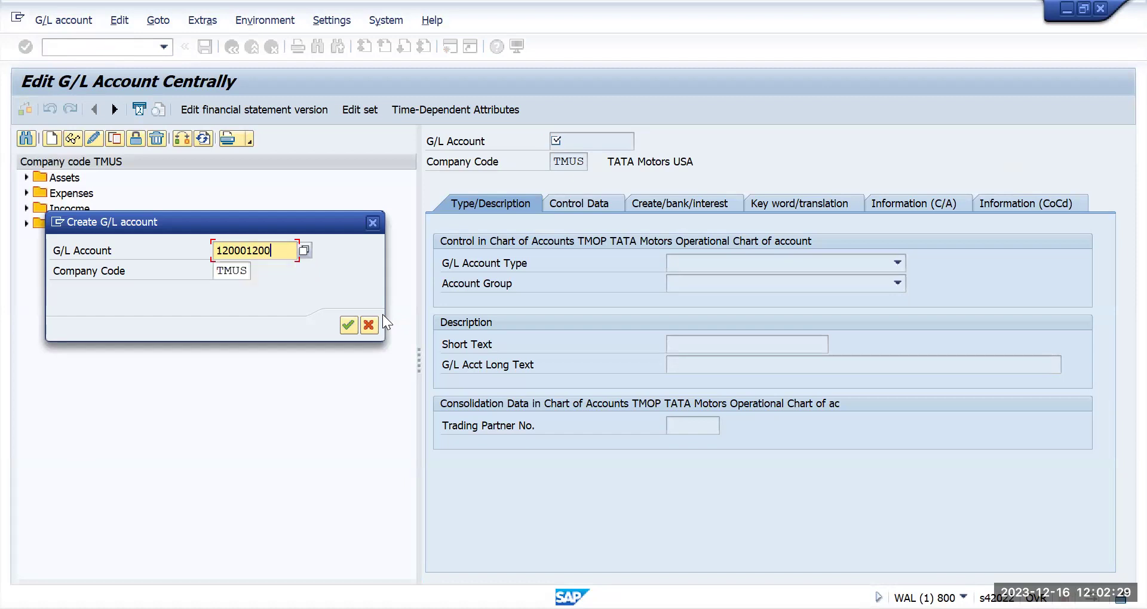
key(BackSpace)
text(10)
key(Return)
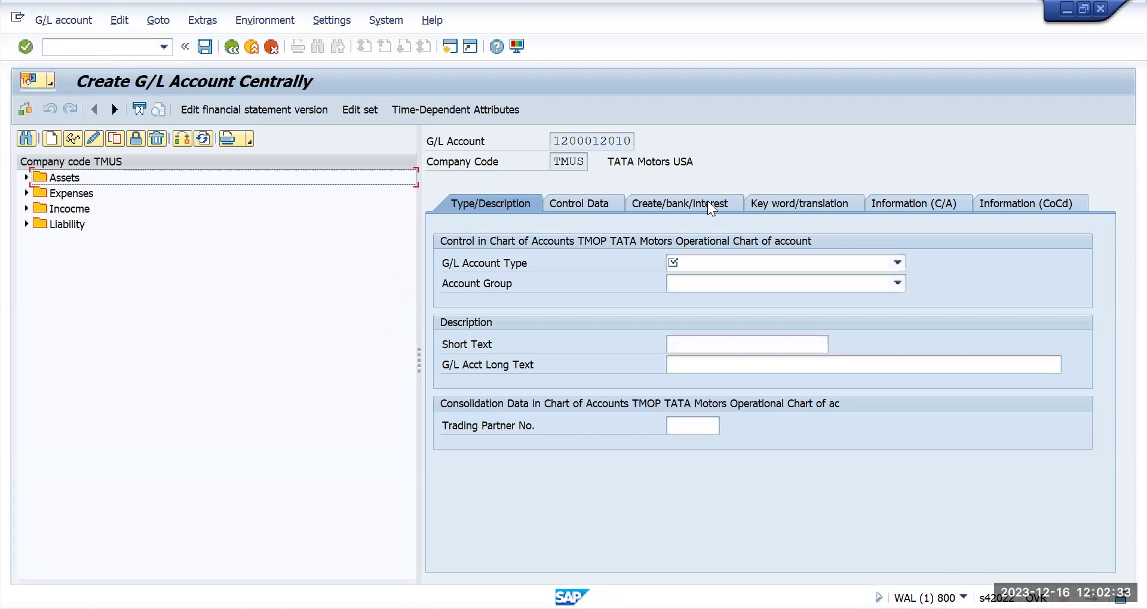
drag(551, 141, 663, 144)
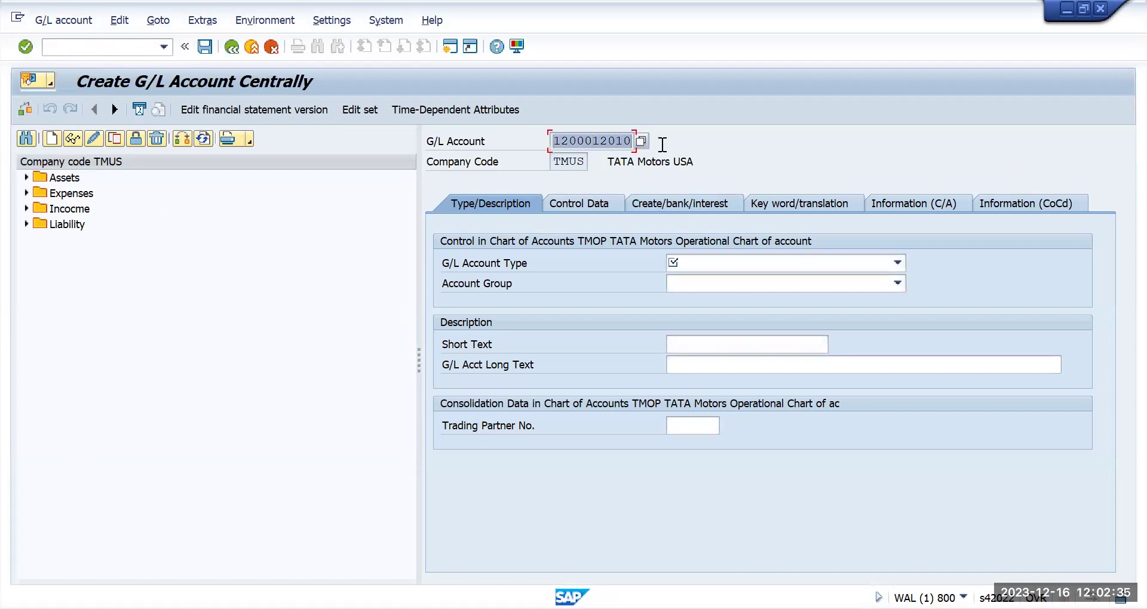
Set the new account's G/L account type to C Cash Account.
click(896, 263)
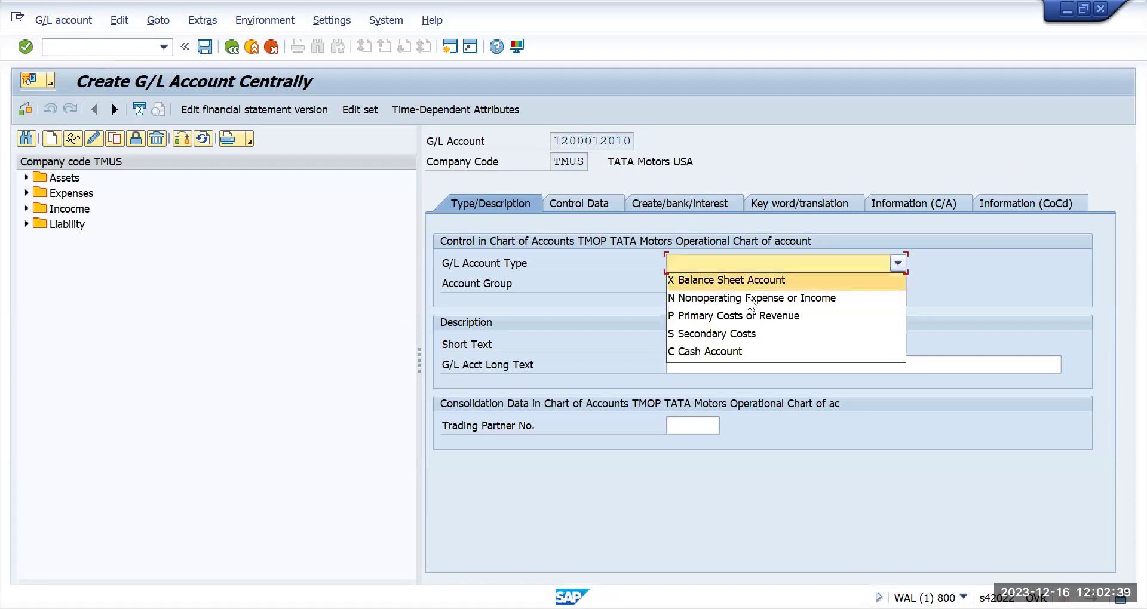
click(579, 278)
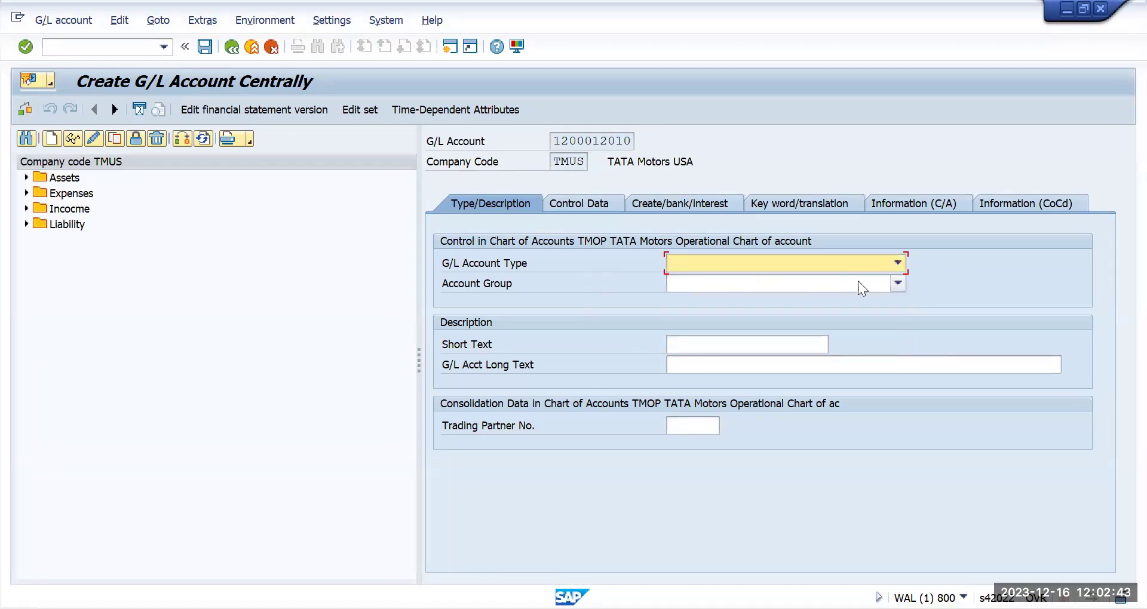
click(896, 263)
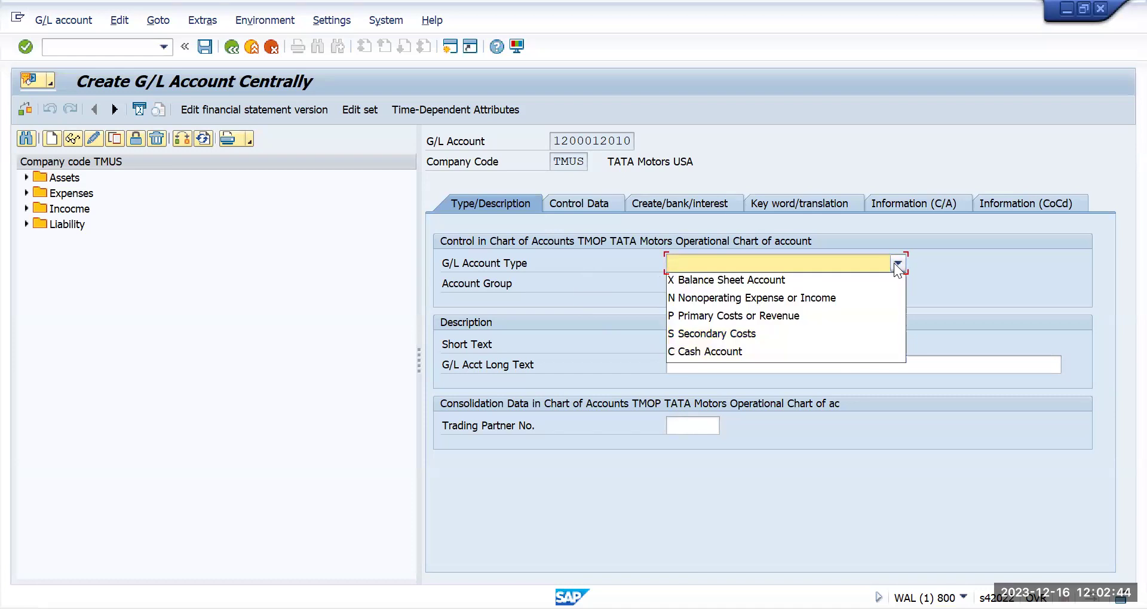
click(743, 352)
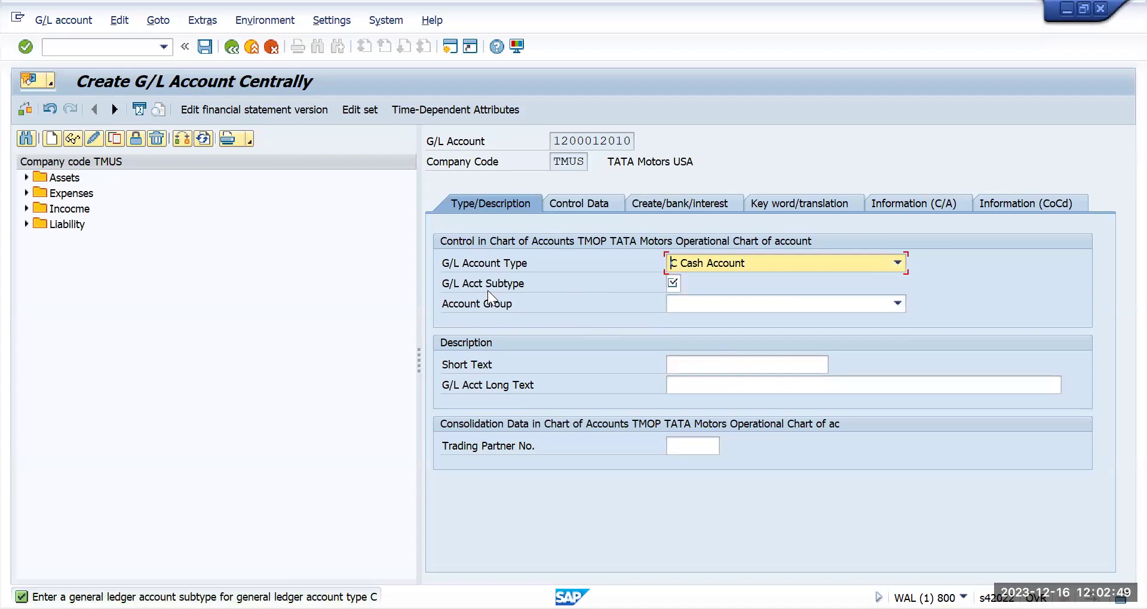
Set the G/L account subtype to B Bank Reconciliation Account and the account group to ASST Assets.
click(492, 286)
click(670, 285)
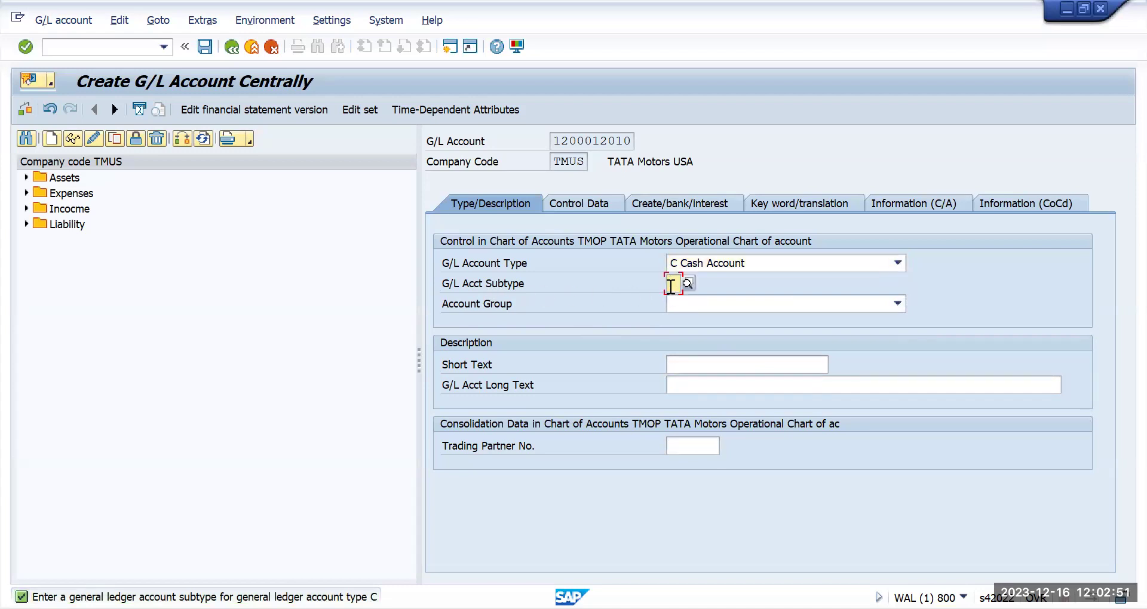
click(689, 283)
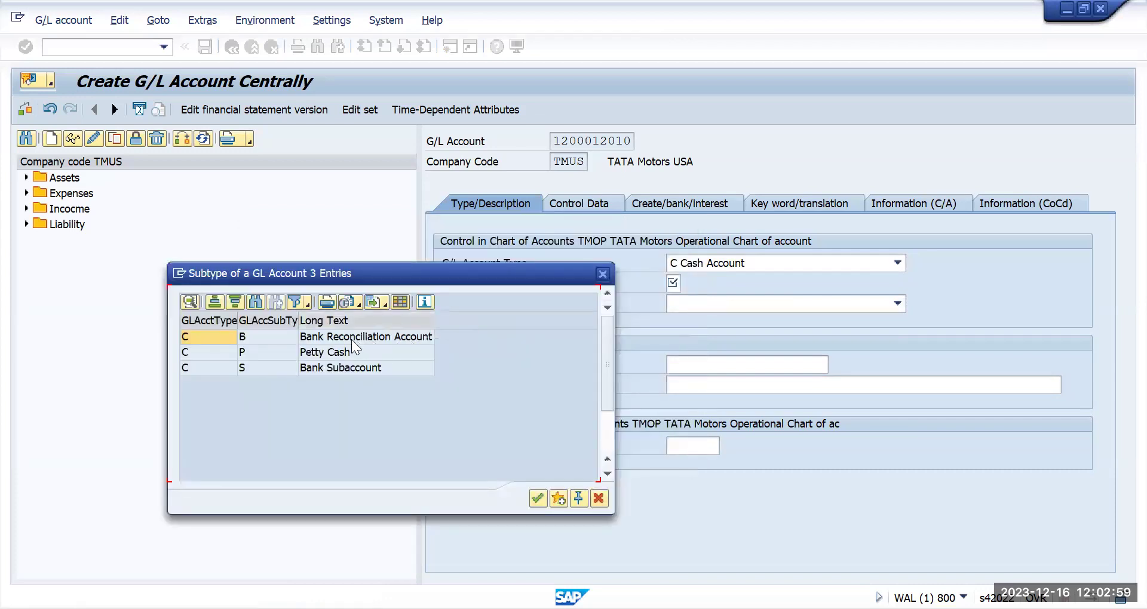
double_click(358, 338)
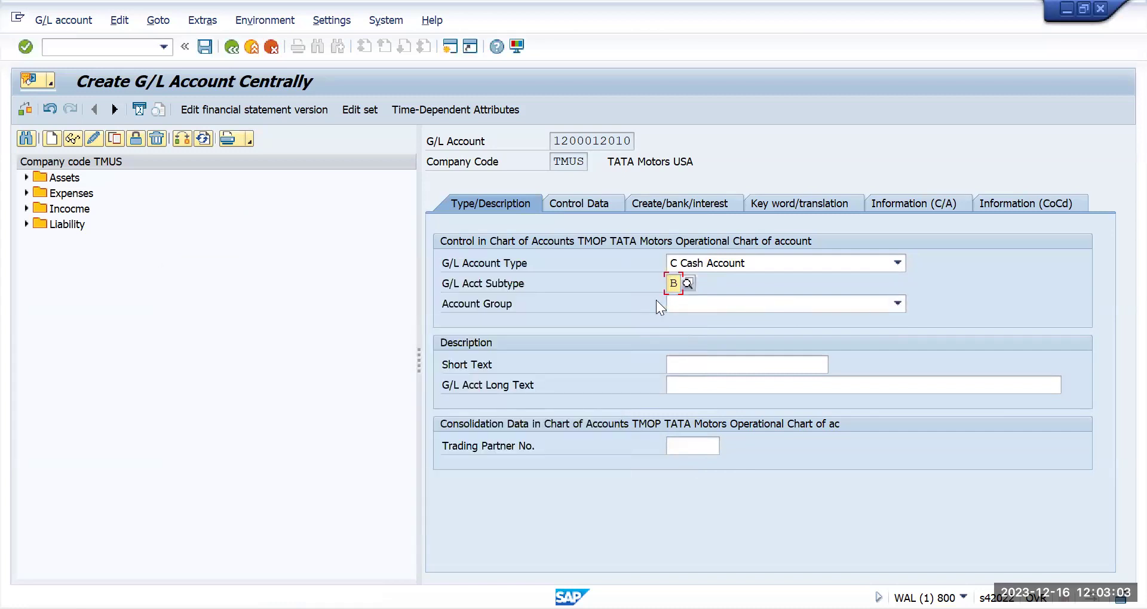
click(898, 304)
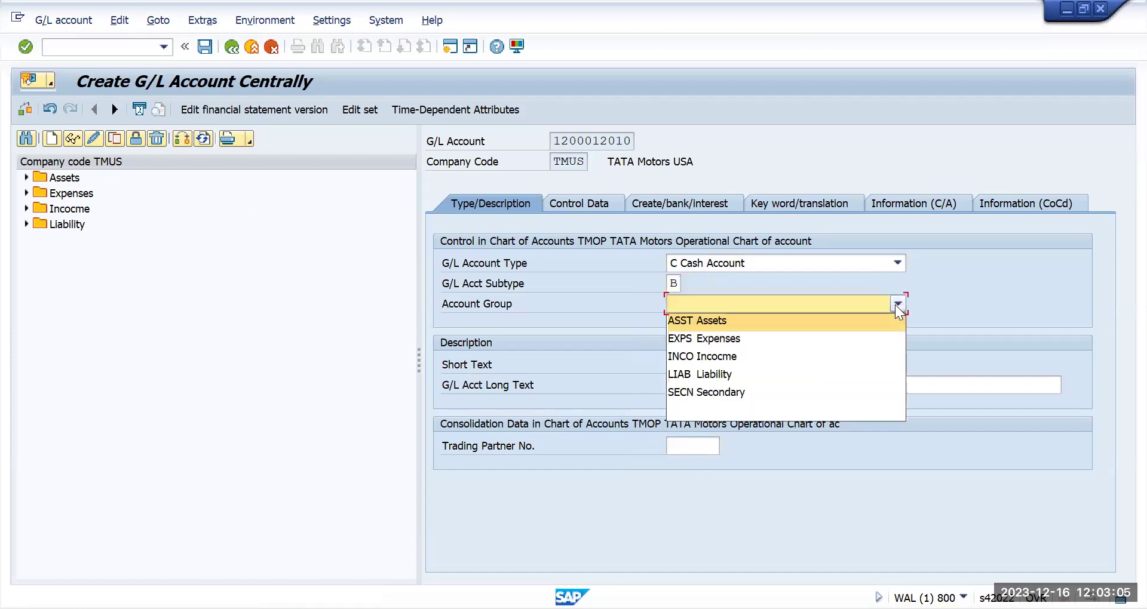
click(721, 324)
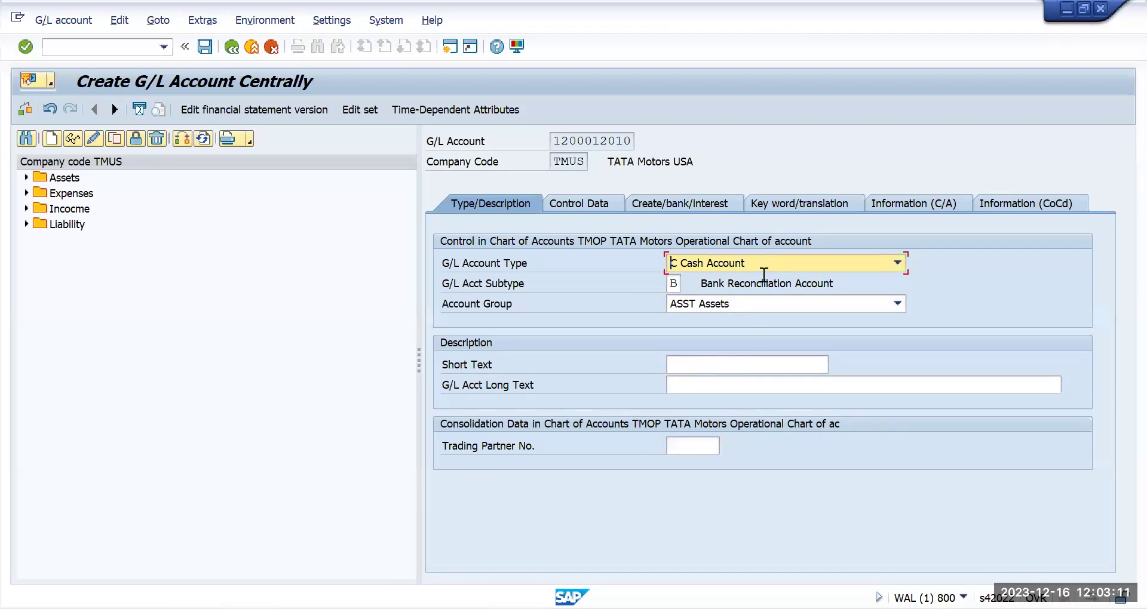
Enter "BOM Main AC" as both the short text and the G/L account long text.
click(713, 362)
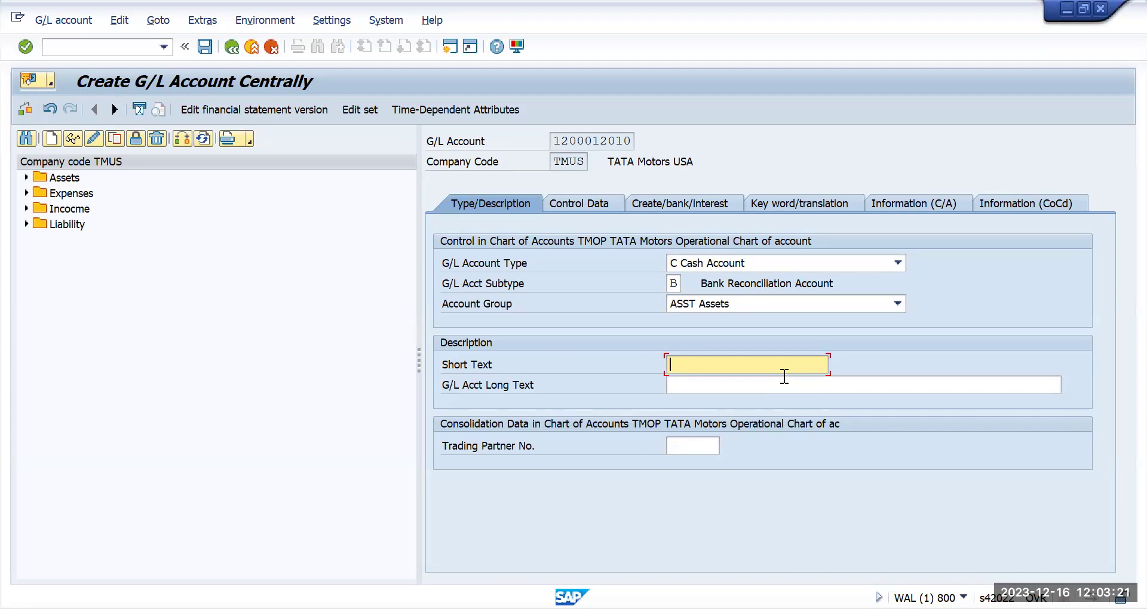
text(BOM Main AC)
key(Return)
key(ctrl+c)
click(687, 385)
key(ctrl+v)
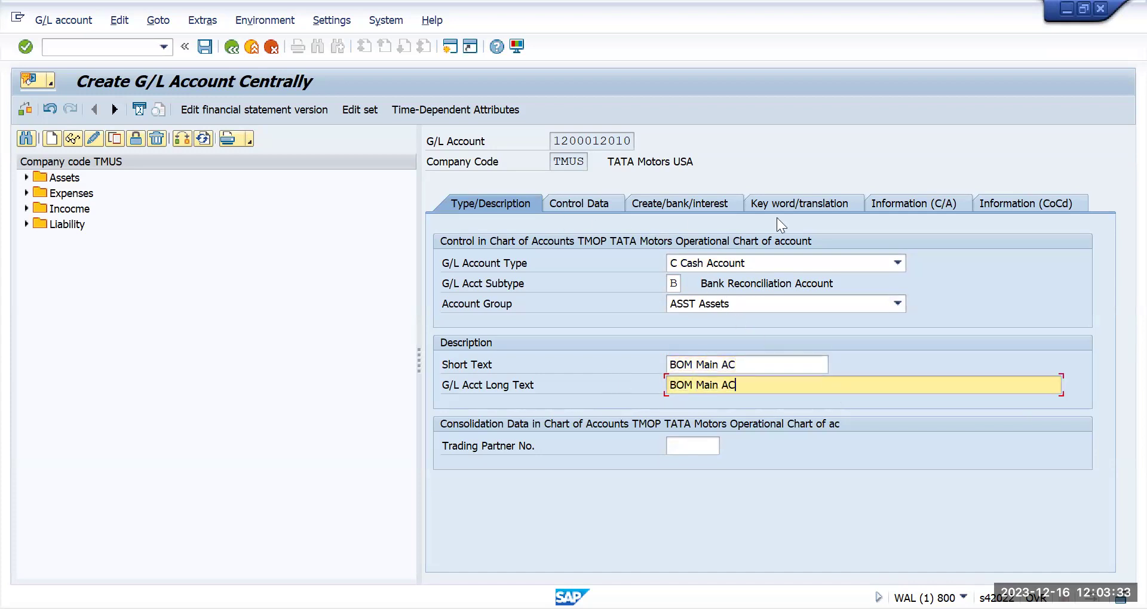
Set the account's sort key to 001 Posting date in the control data.
click(597, 204)
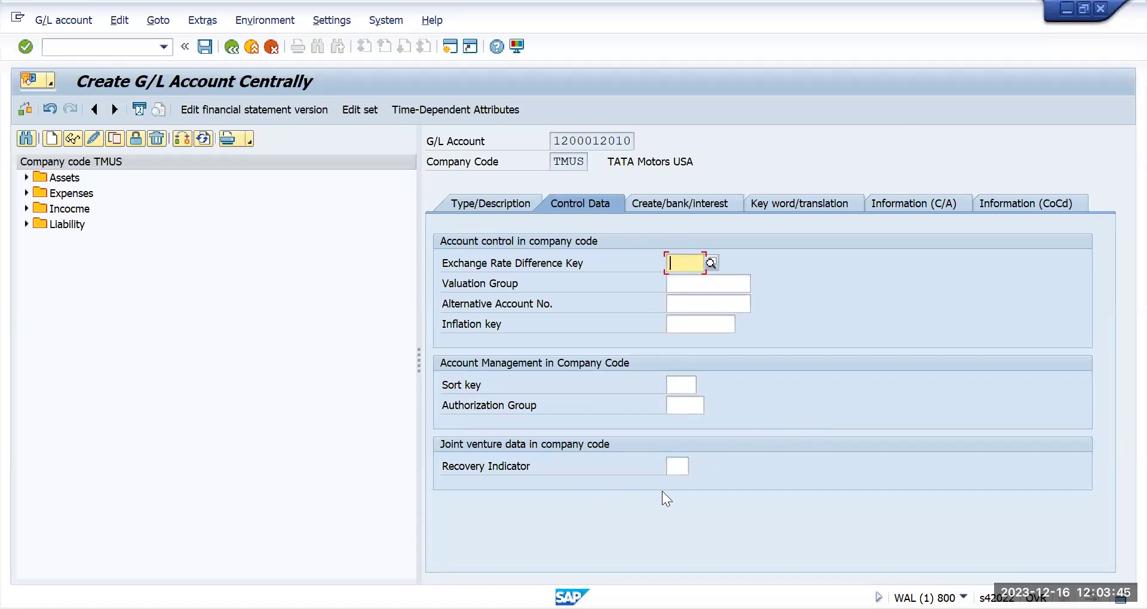
click(682, 386)
click(702, 385)
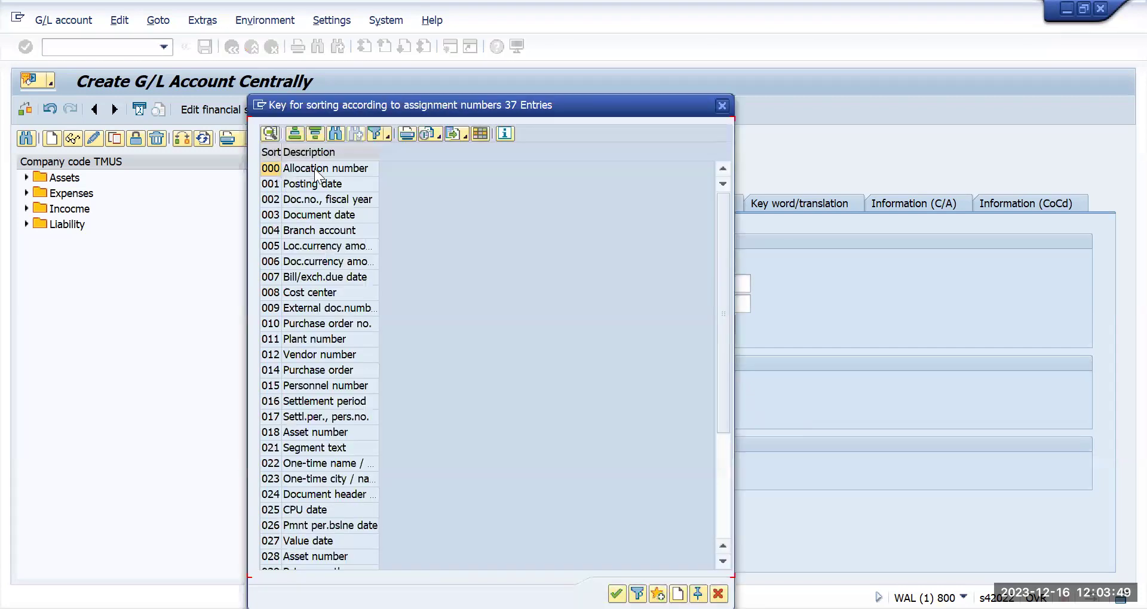
double_click(325, 193)
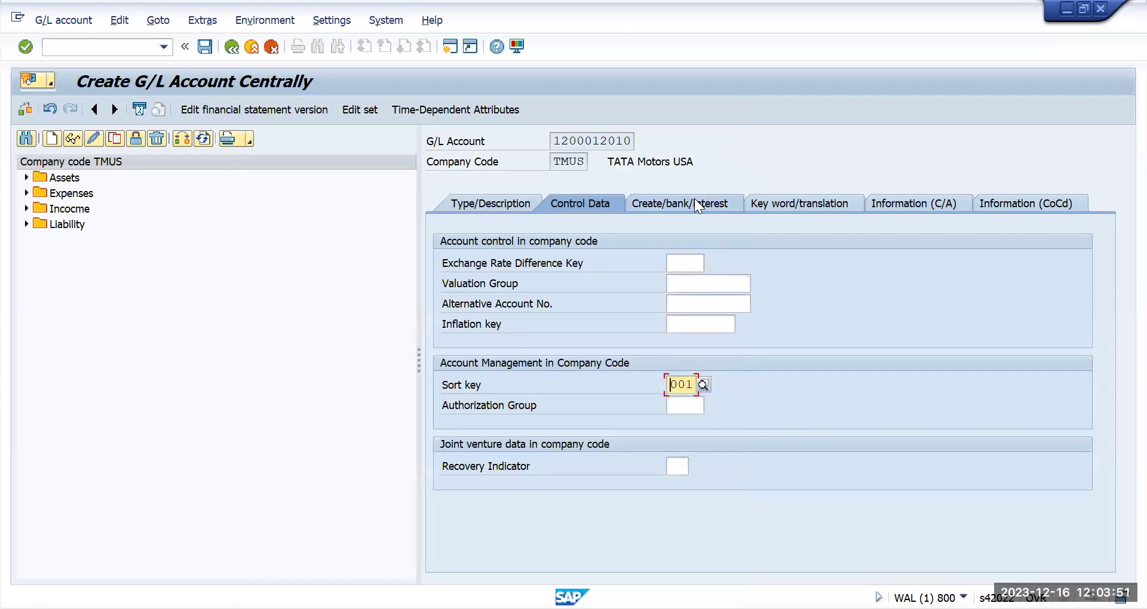
Assign field status group G005 for bank accounts with obligatory value date and mark the account as relevant to cash flow.
click(694, 198)
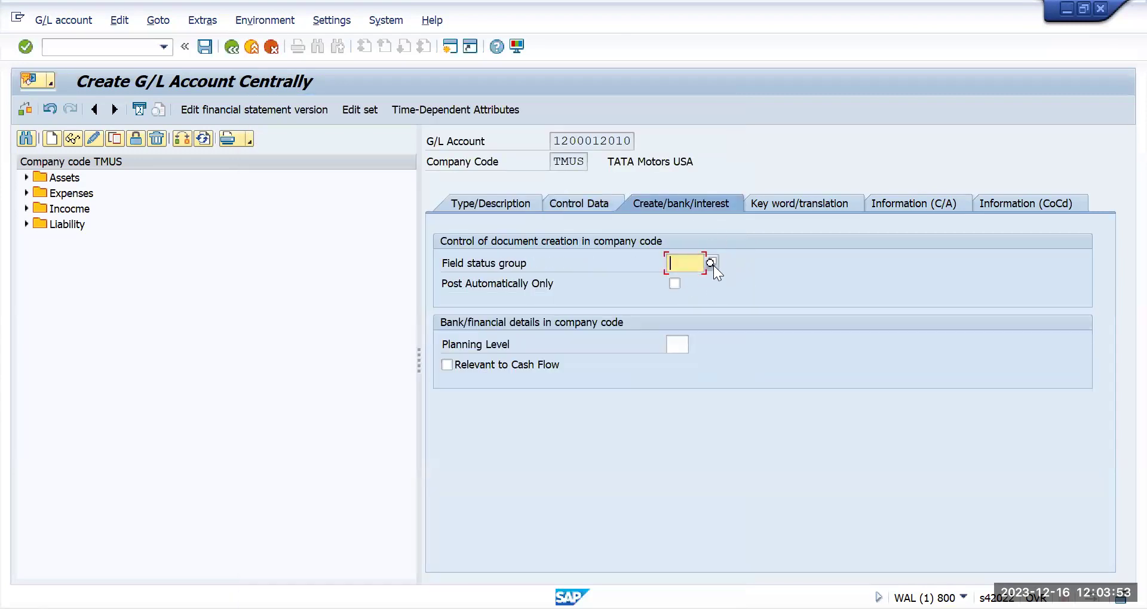
click(711, 263)
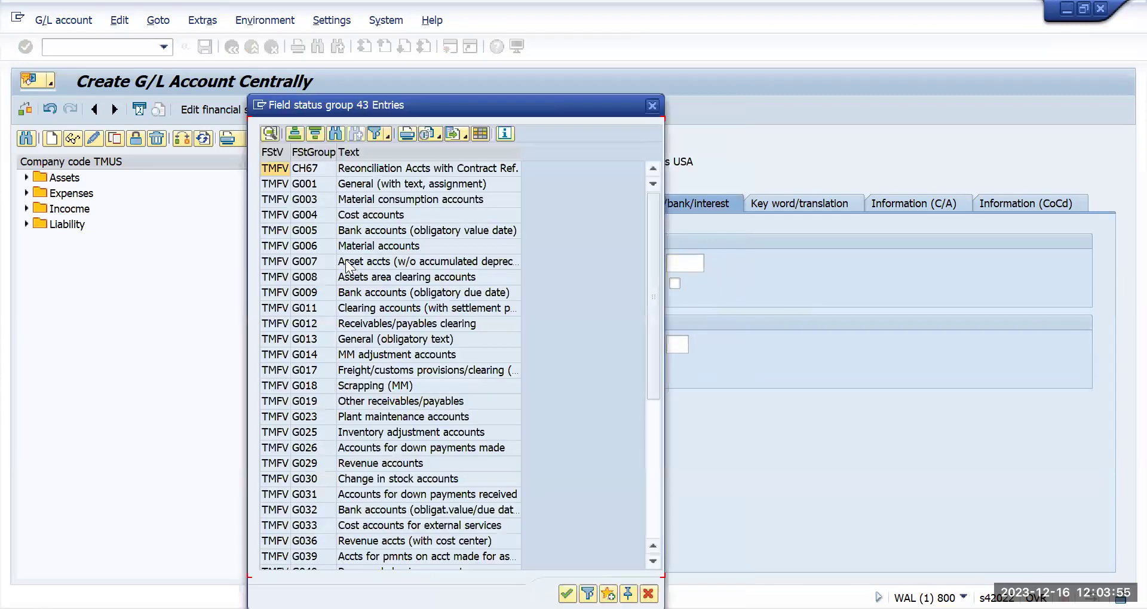
double_click(376, 231)
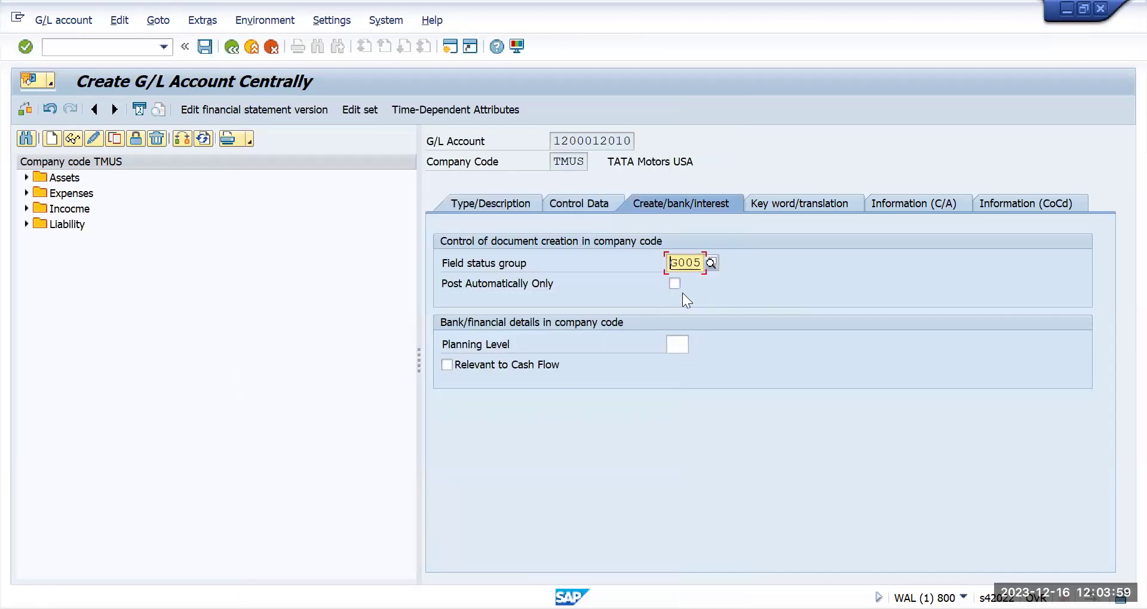
click(446, 365)
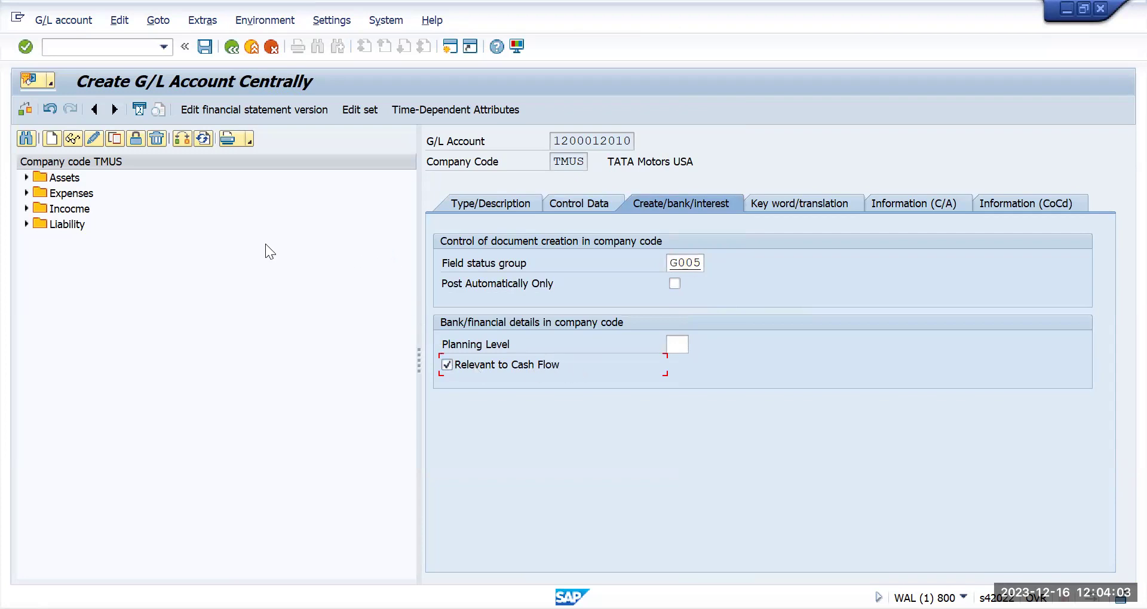
Return to the type and description data and save the new BOM Main AC account.
click(476, 205)
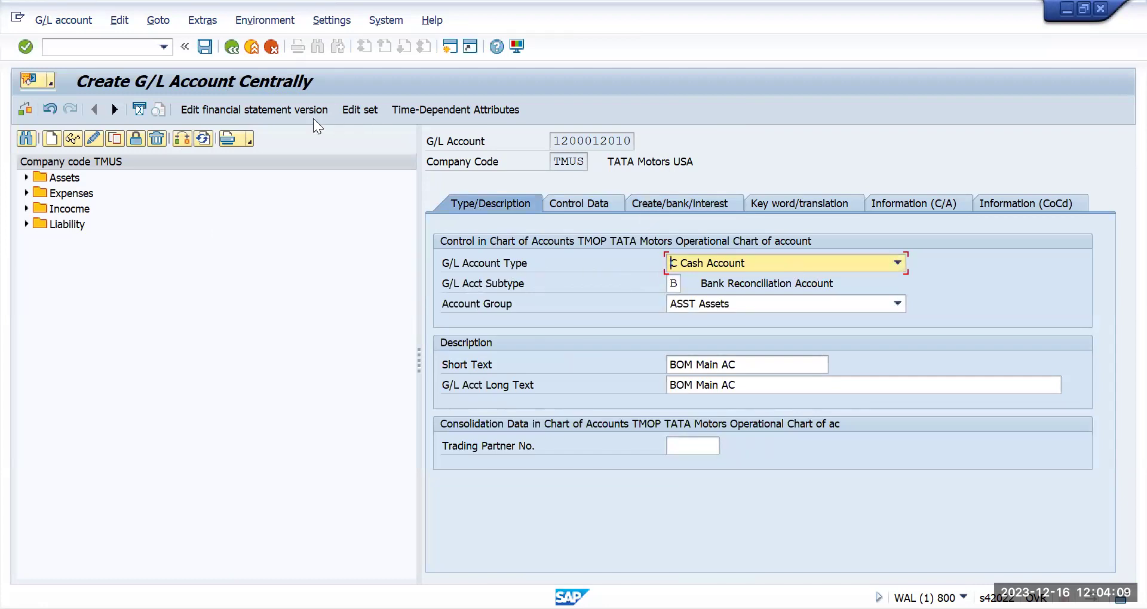
click(202, 52)
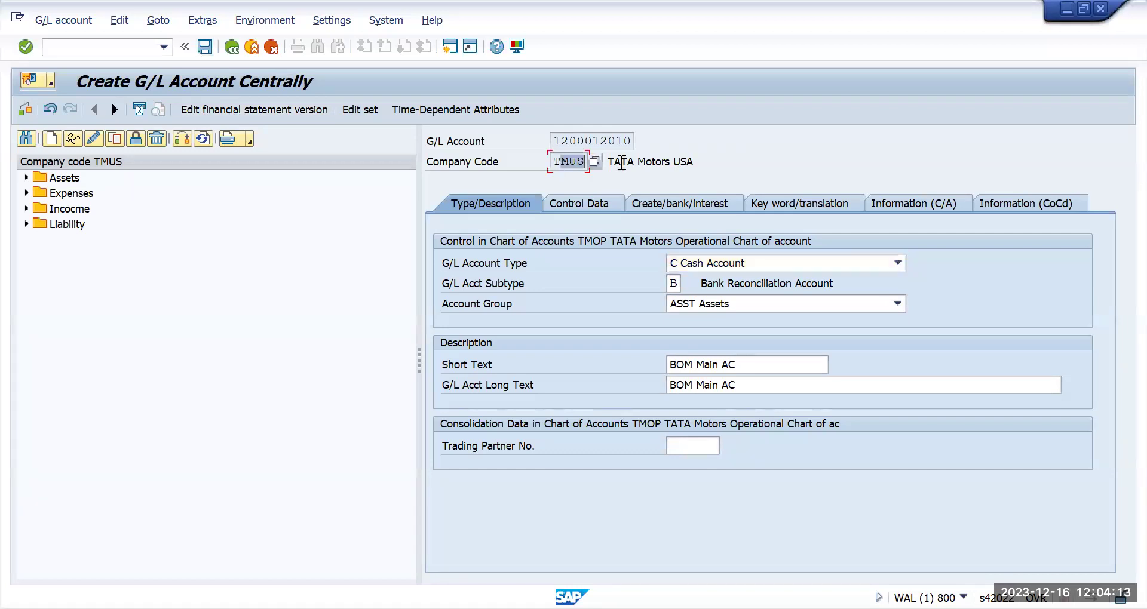
click(203, 52)
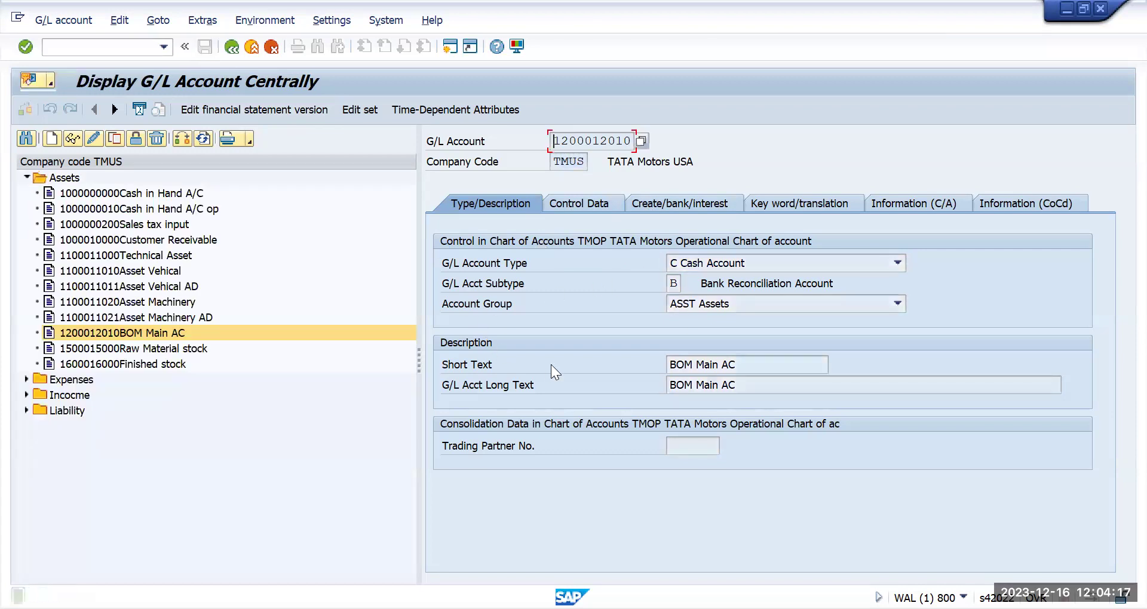
click(129, 336)
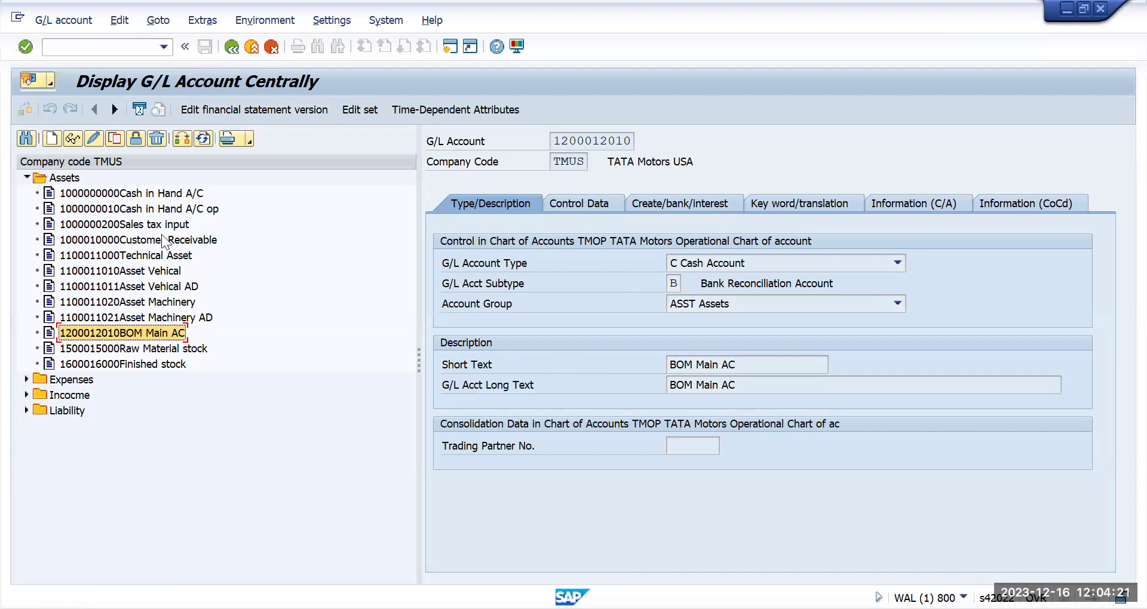
click(115, 138)
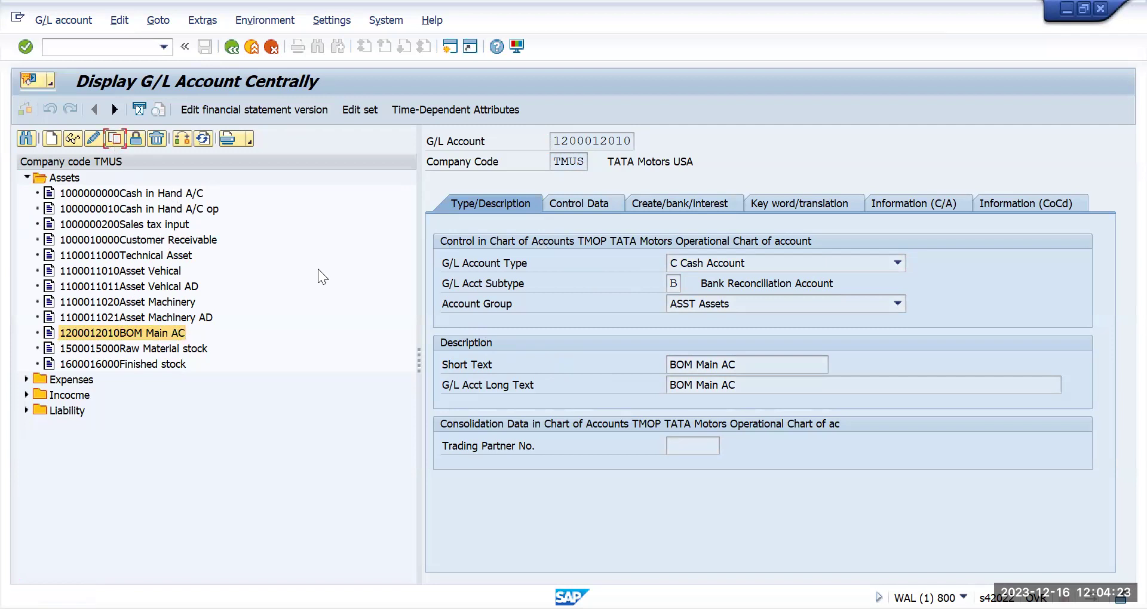
click(286, 291)
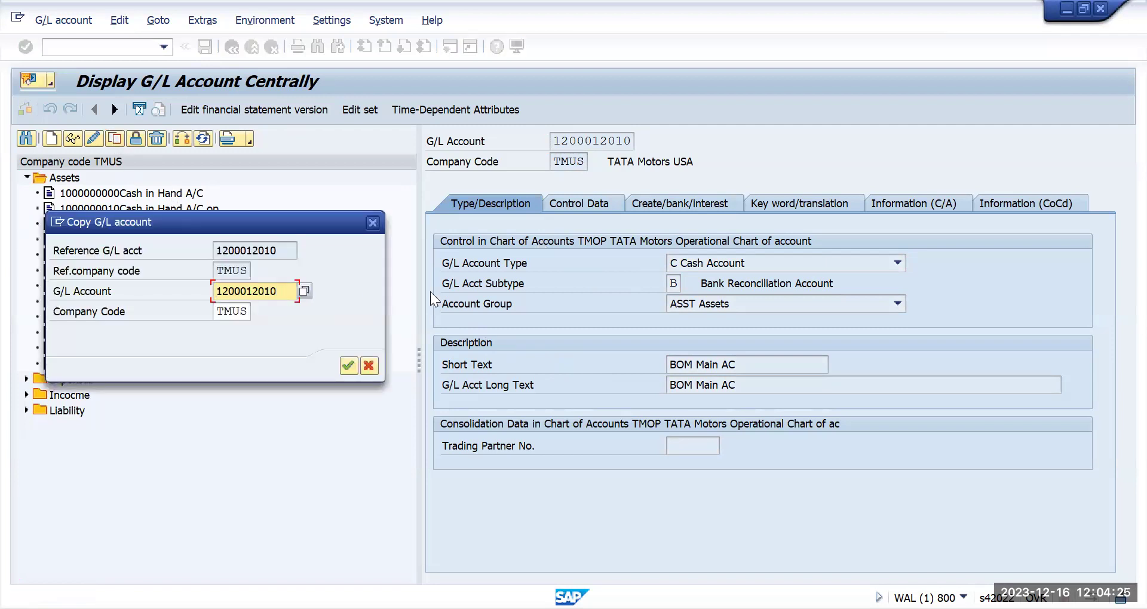
key(BackSpace)
text(1)
key(Return)
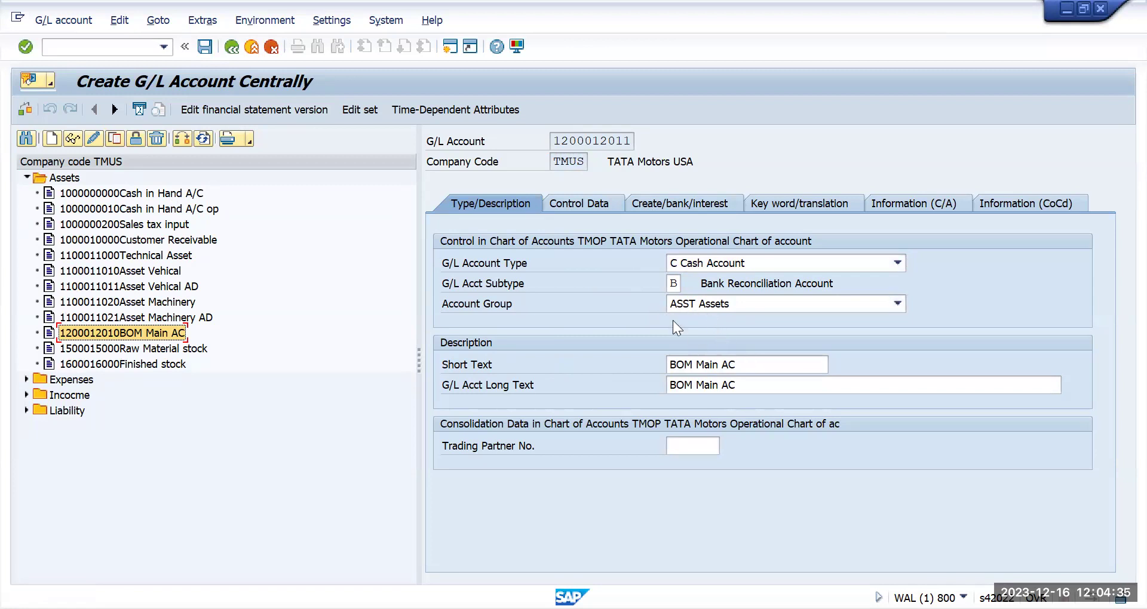
click(674, 285)
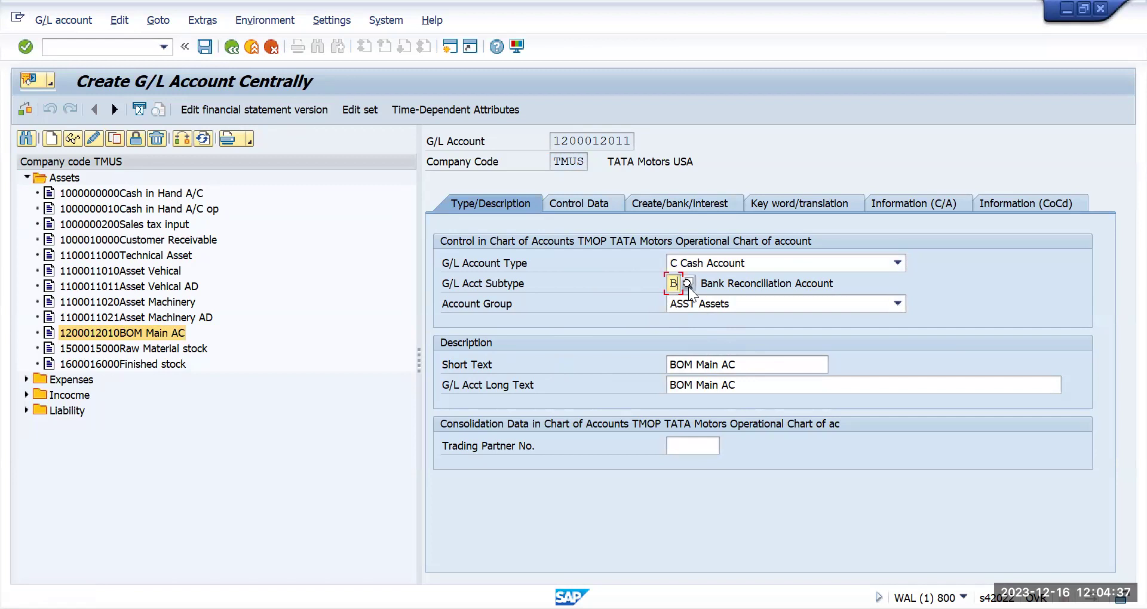
click(685, 285)
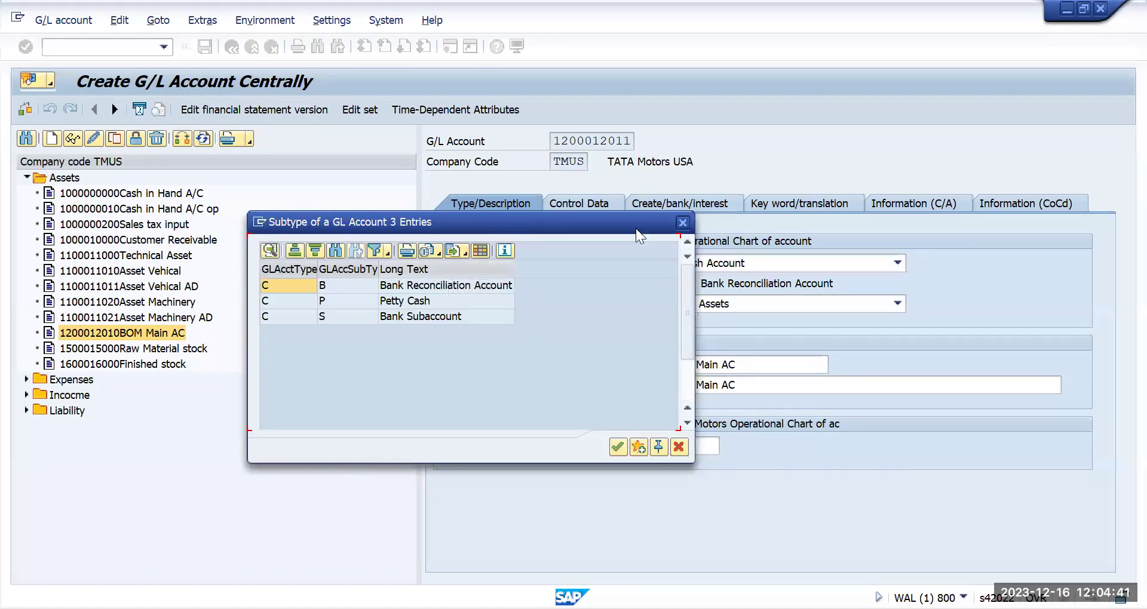
drag(636, 228, 723, 233)
click(505, 322)
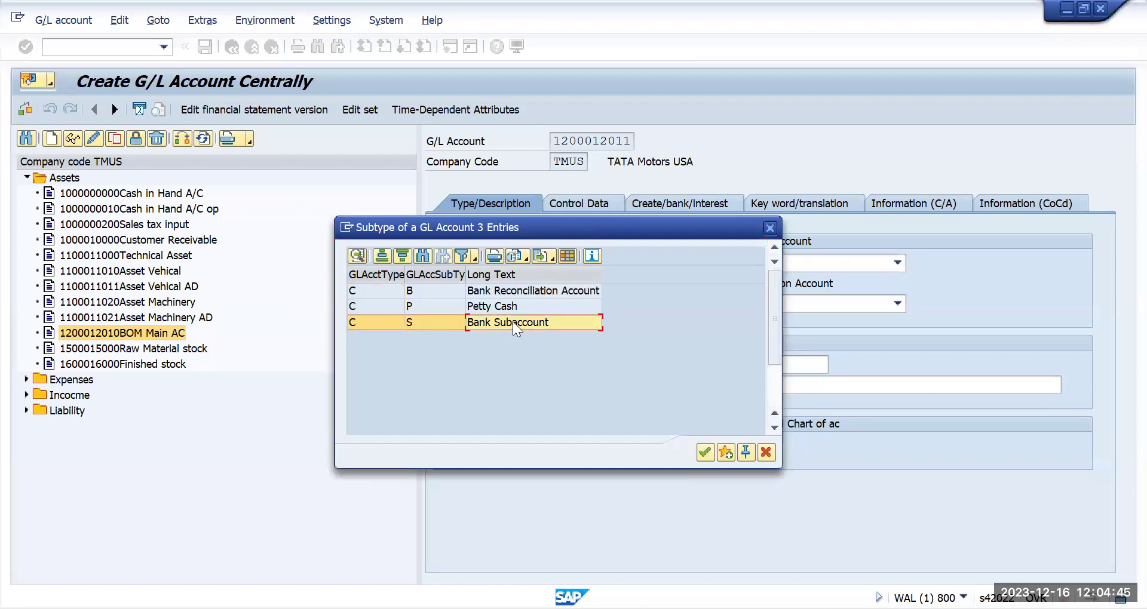
double_click(513, 321)
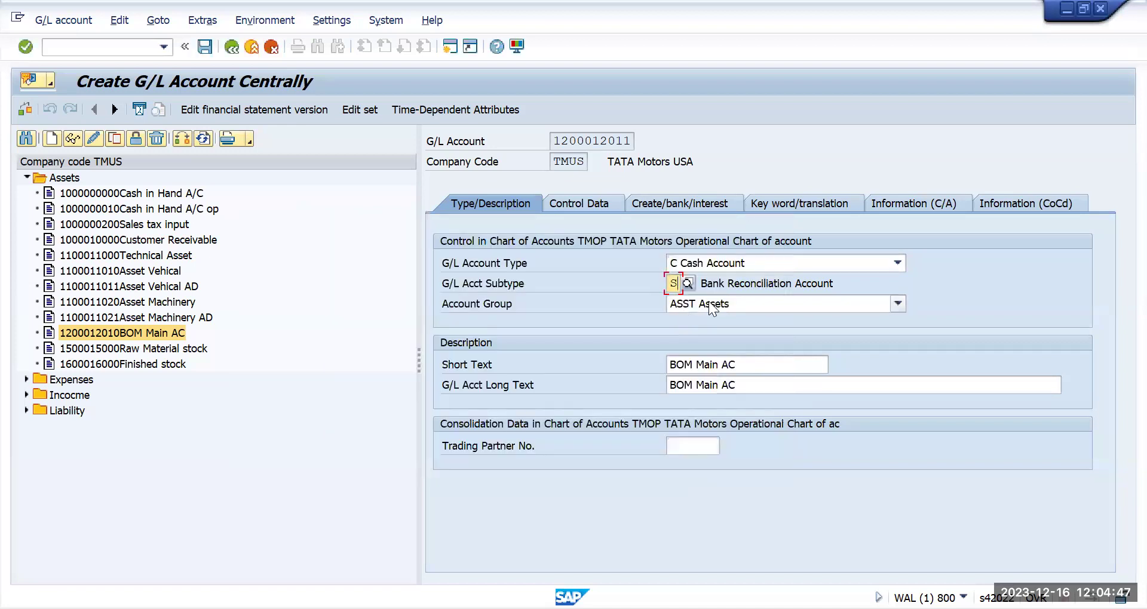
click(740, 301)
click(821, 306)
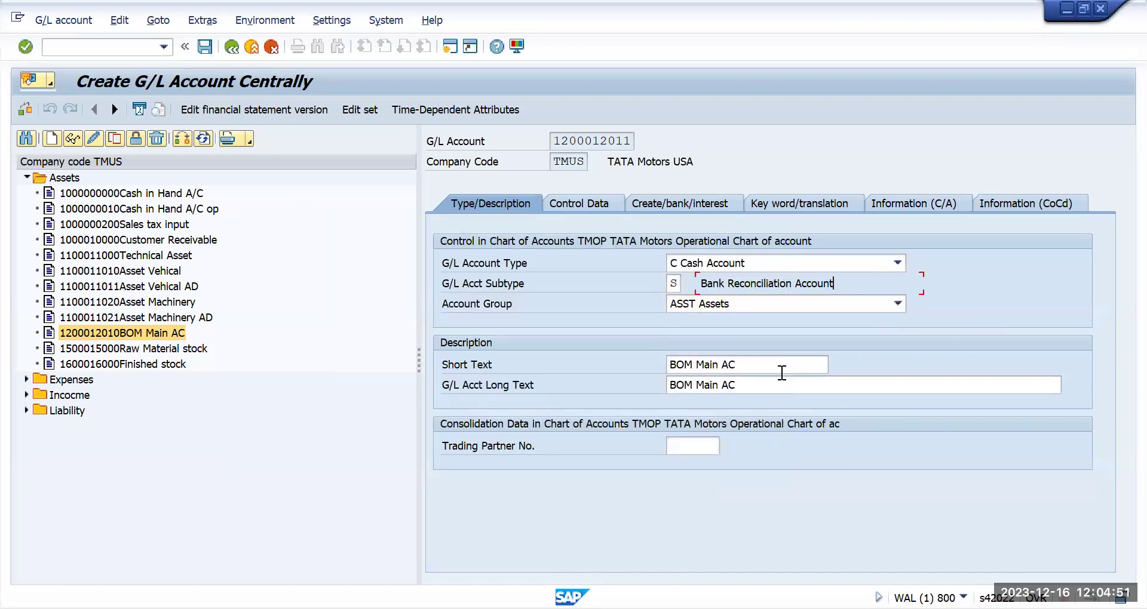
Switch the account's subtype to P Petty Cash and change it back to S Bank Subaccount.
click(732, 369)
drag(771, 366, 614, 371)
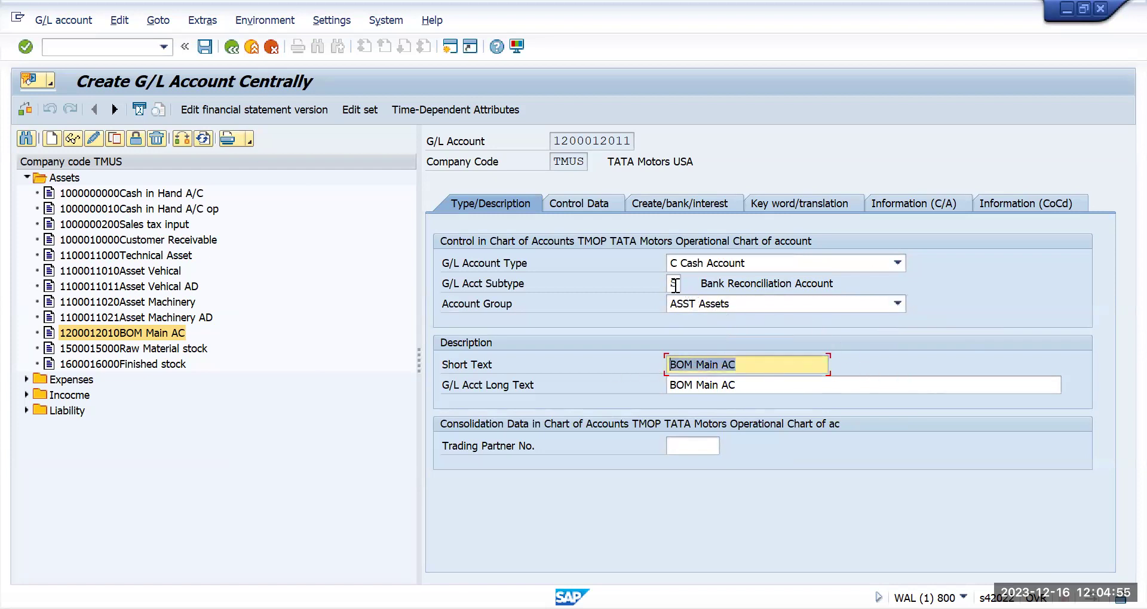
click(679, 285)
click(686, 285)
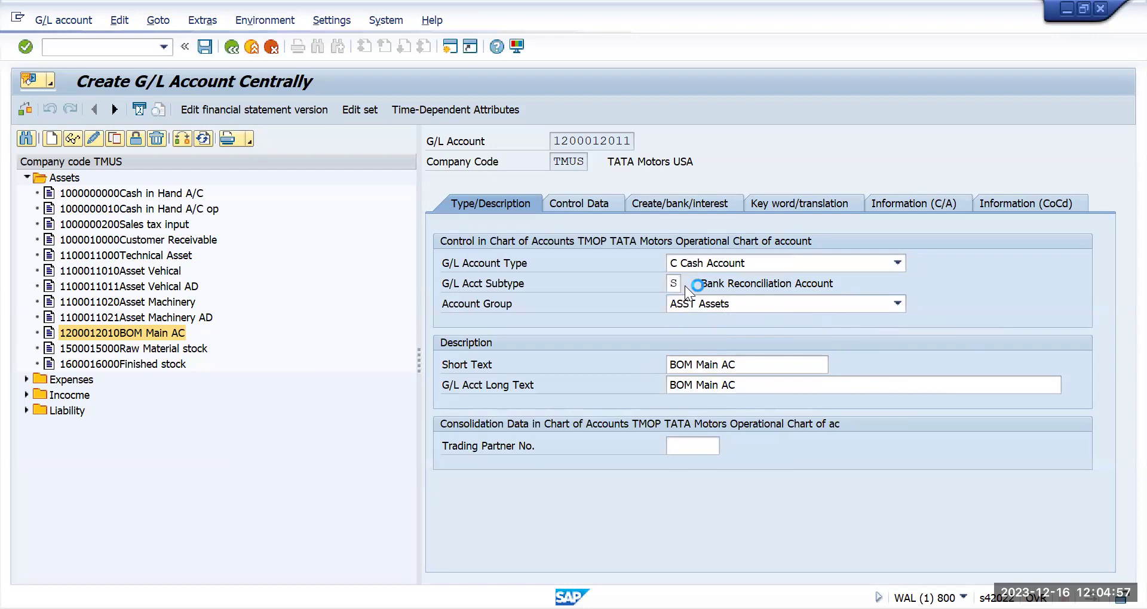
double_click(420, 300)
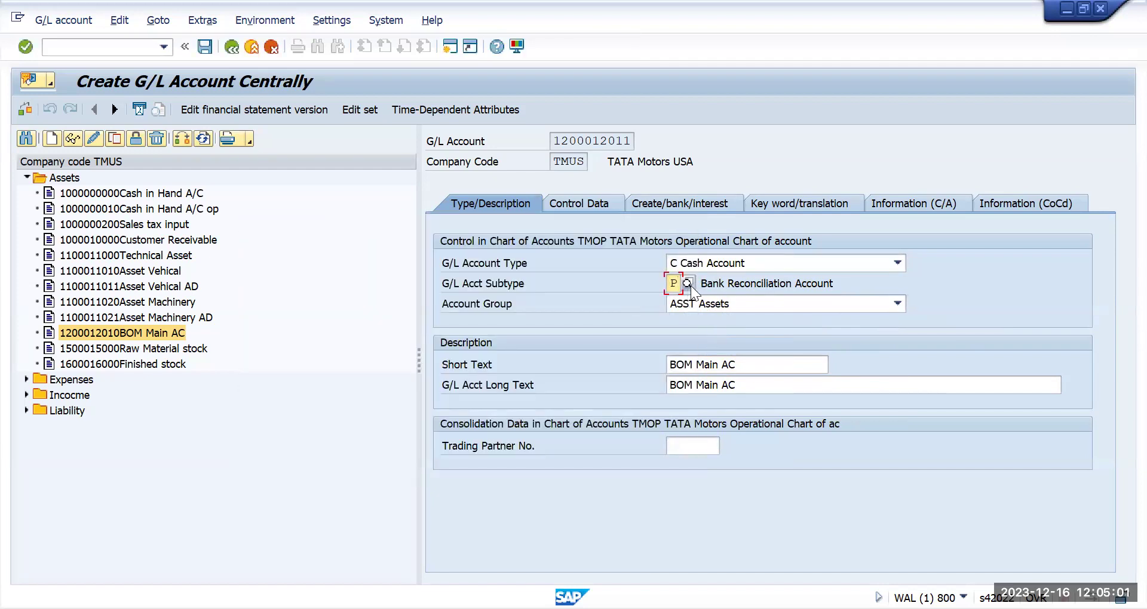
click(688, 284)
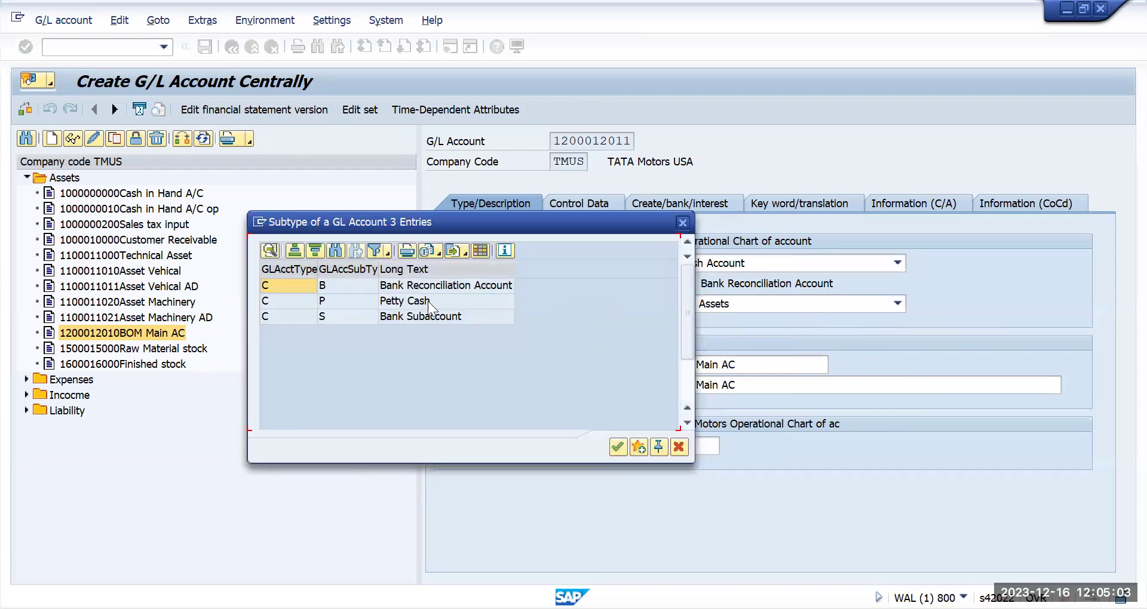
click(428, 316)
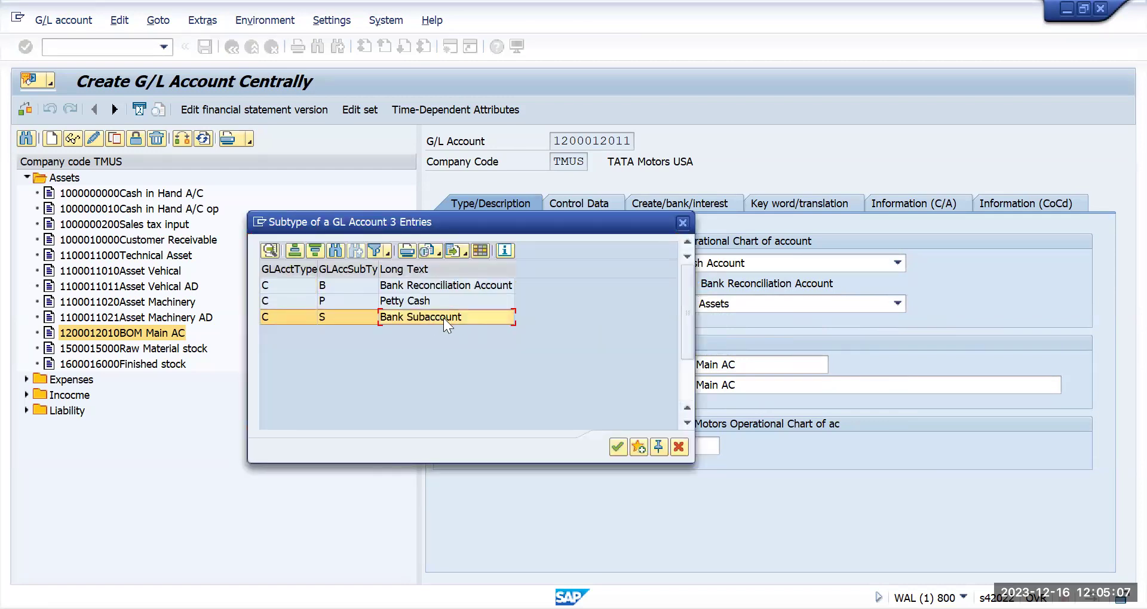
double_click(444, 318)
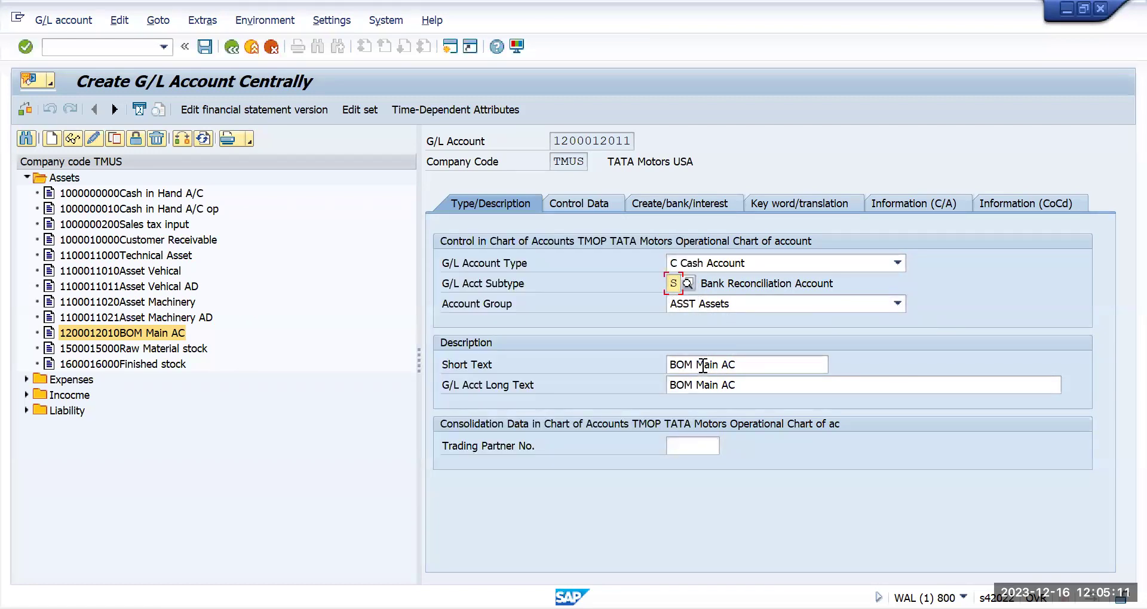
Change both the short text and the G/L account long text to BOM Incoming.
drag(698, 364, 822, 363)
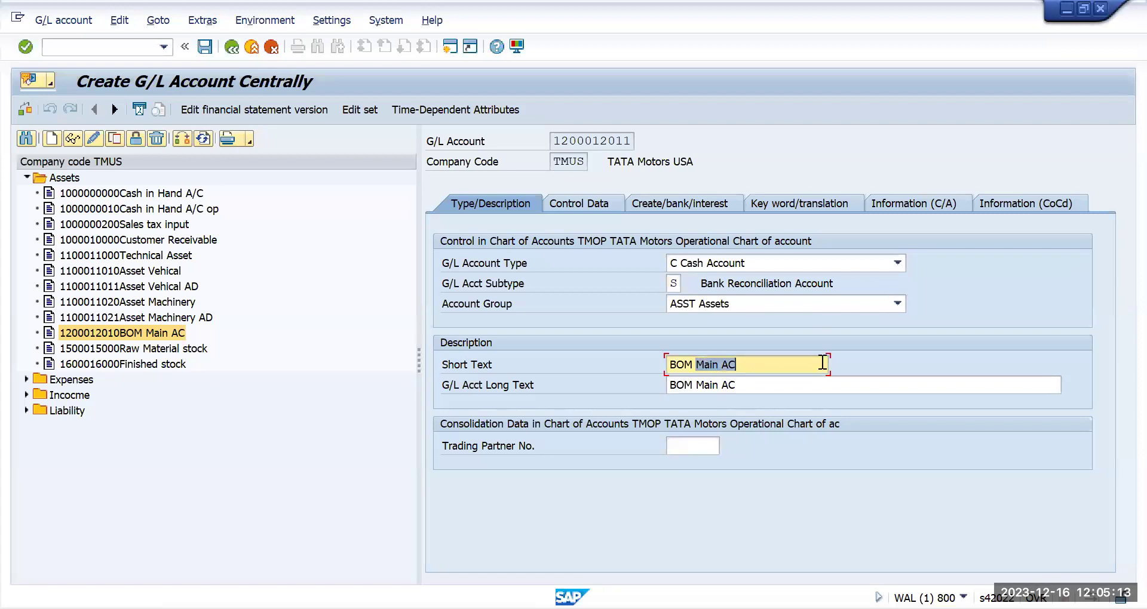
text(Incoming)
drag(698, 385, 901, 386)
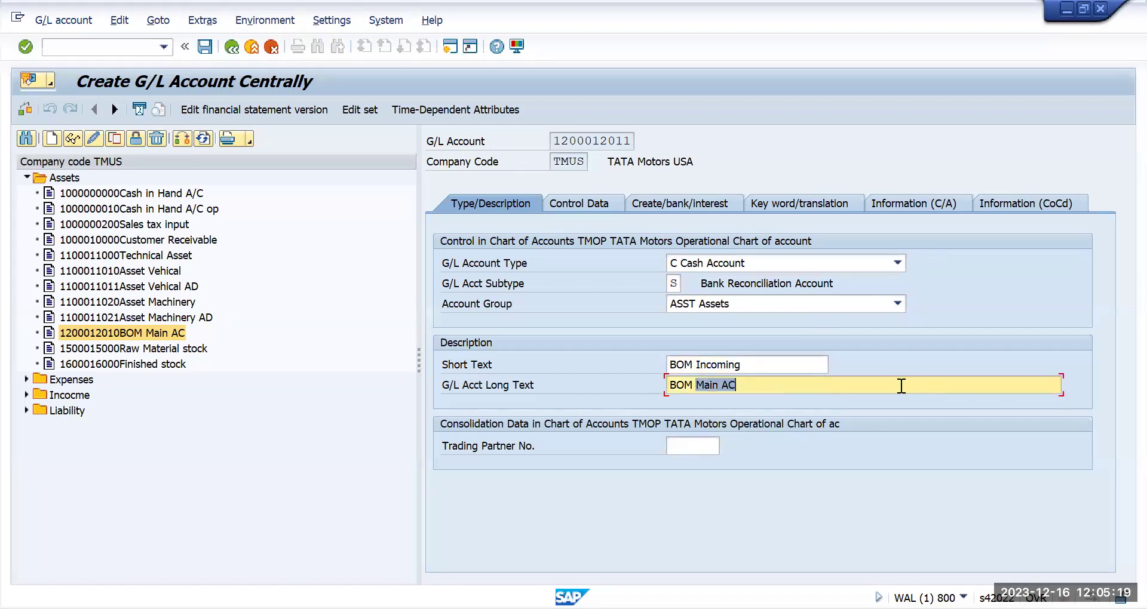
text(Incoming)
Enable balances in local currency only and open item management in the control data, and check the bank and document creation settings.
click(584, 206)
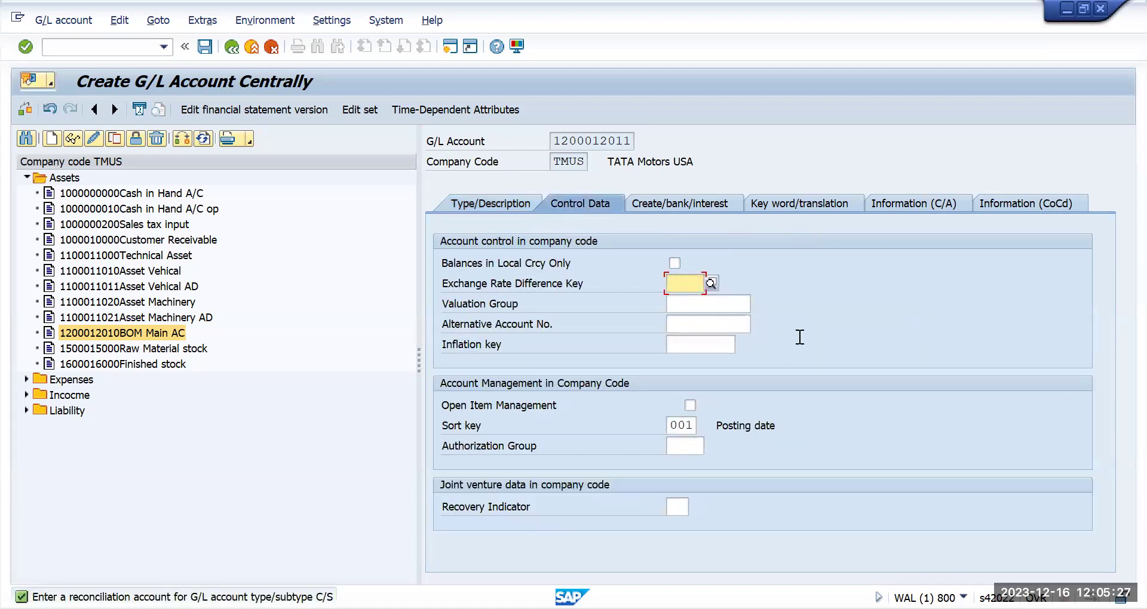
click(675, 264)
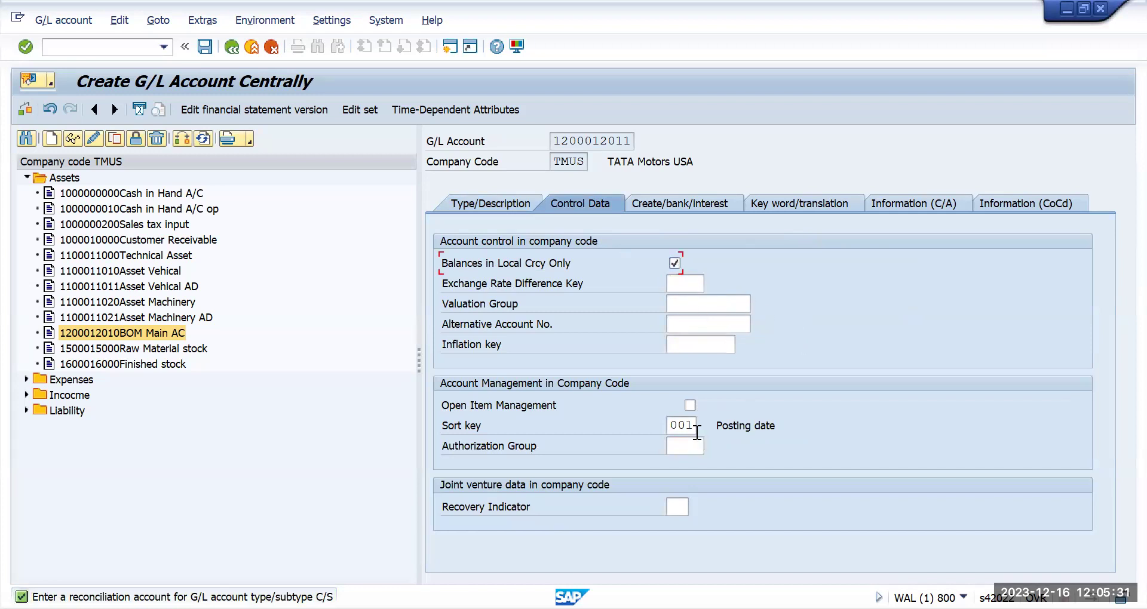
click(692, 407)
click(675, 201)
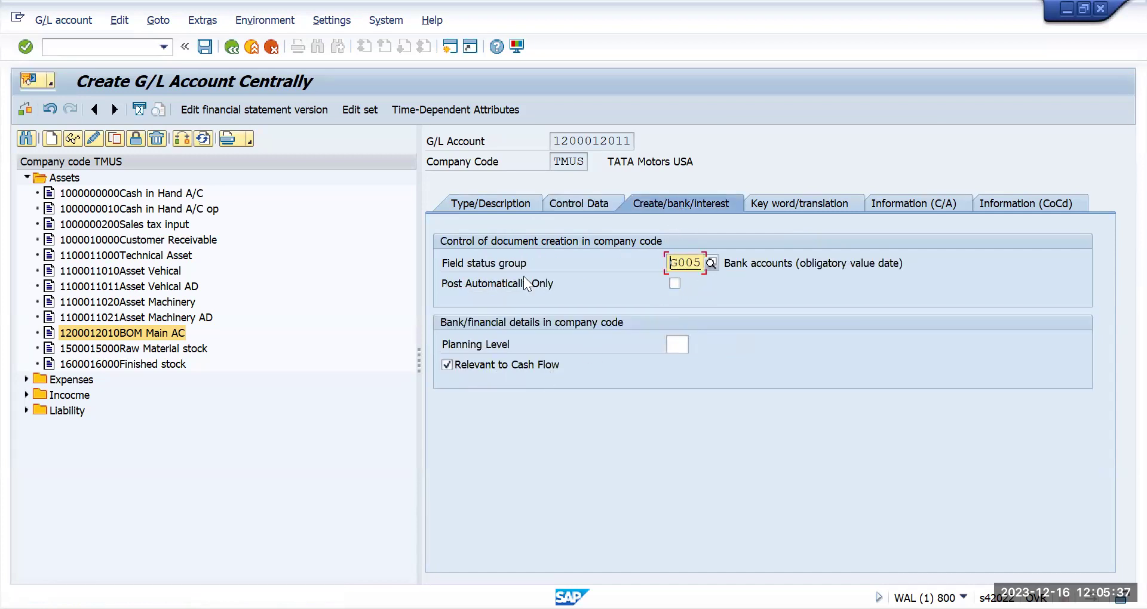
click(493, 204)
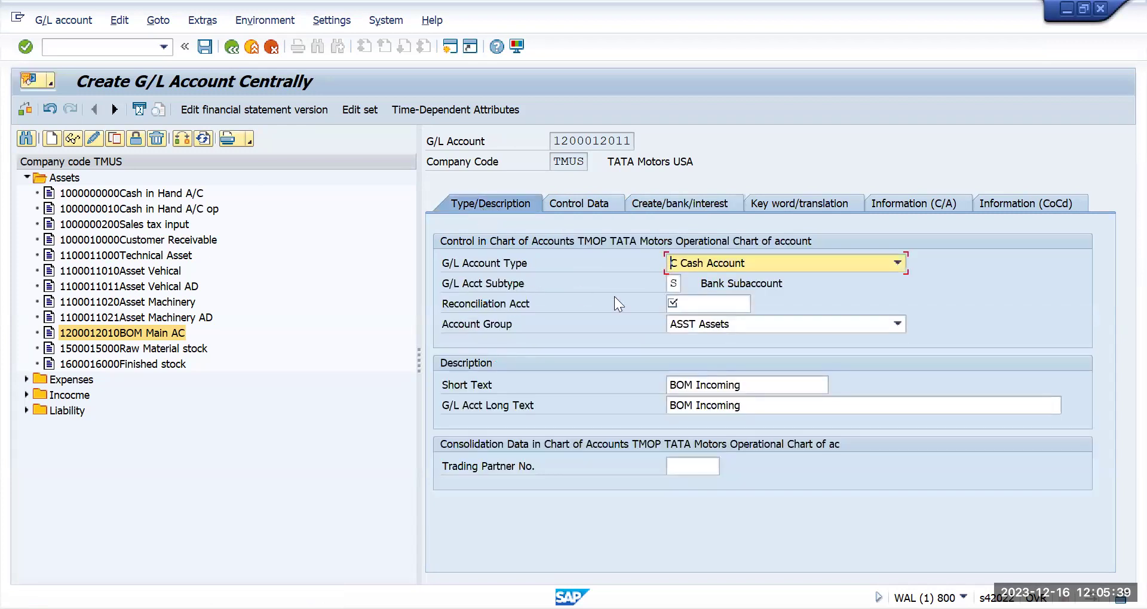
click(688, 304)
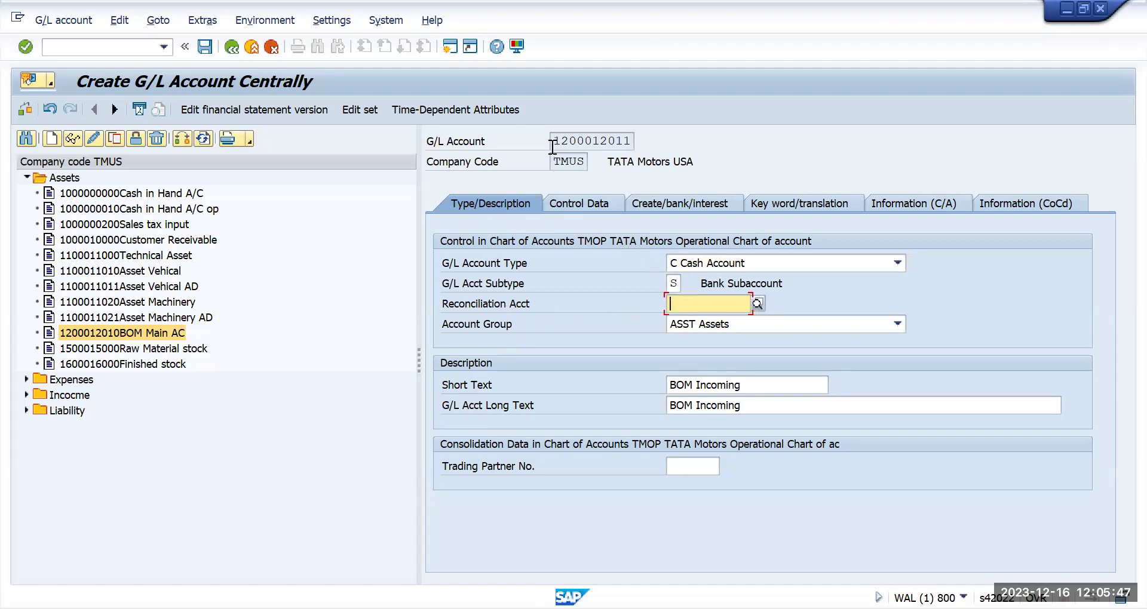
drag(554, 141, 661, 141)
key(ctrl+c)
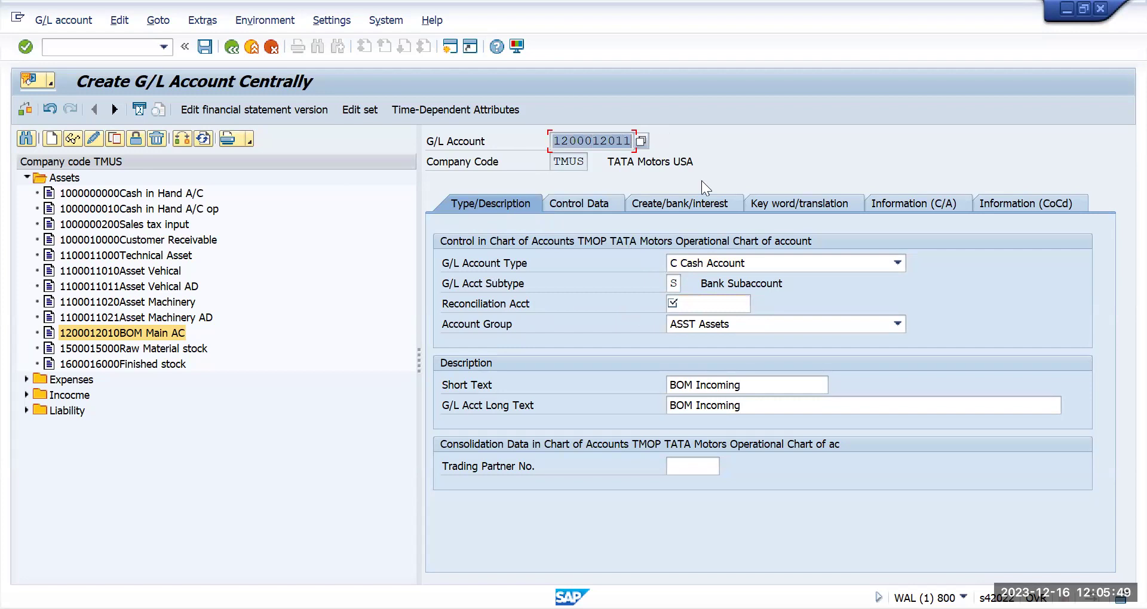
click(689, 303)
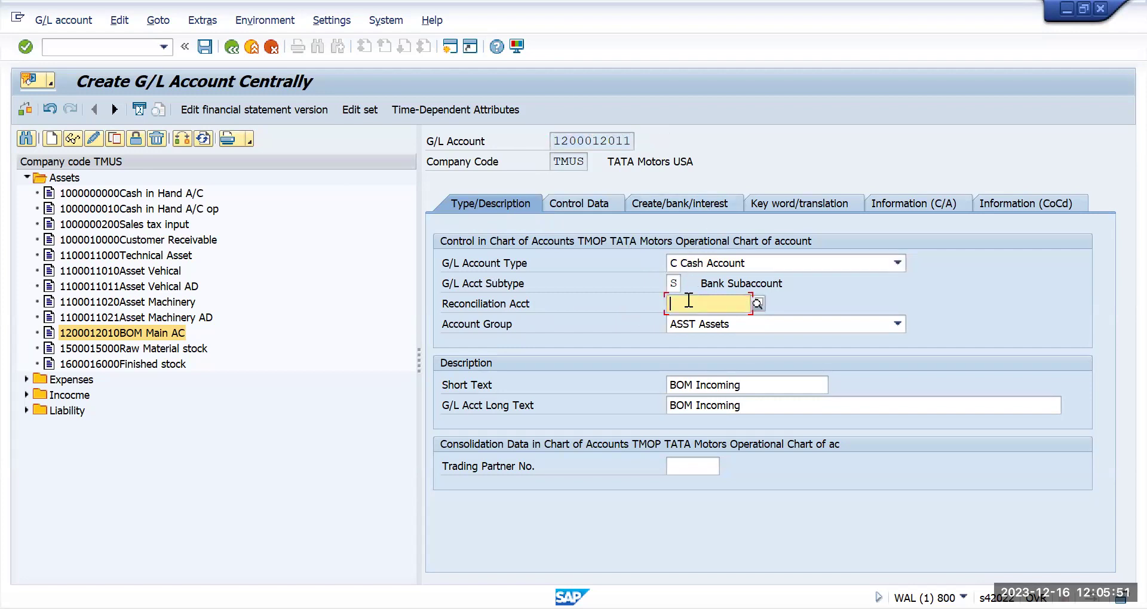
key(ctrl+v)
key(BackSpace)
text(0)
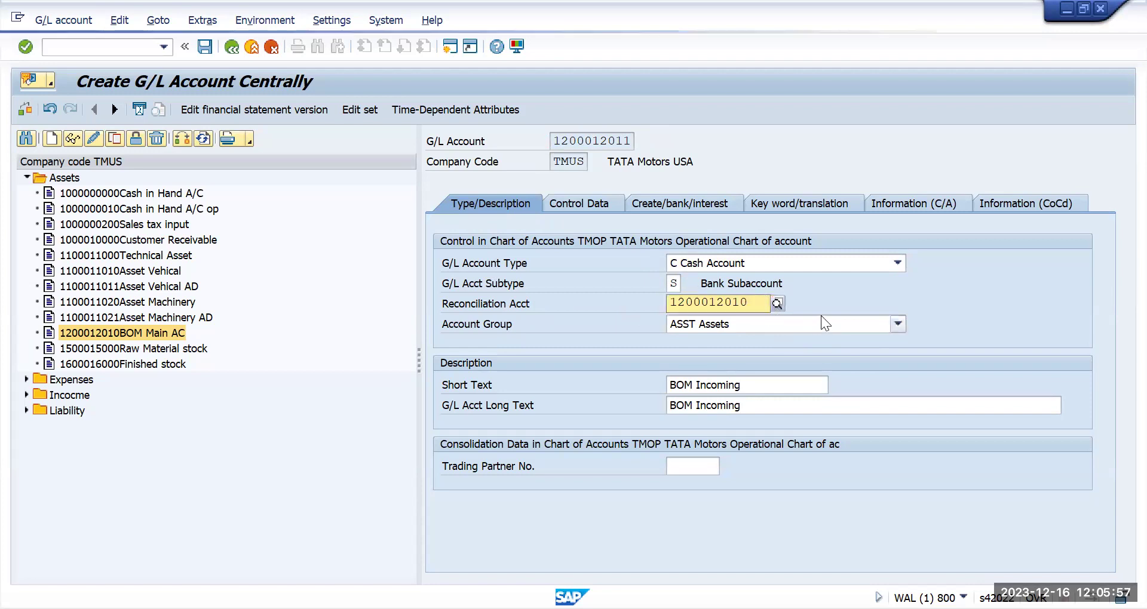
key(Tab)
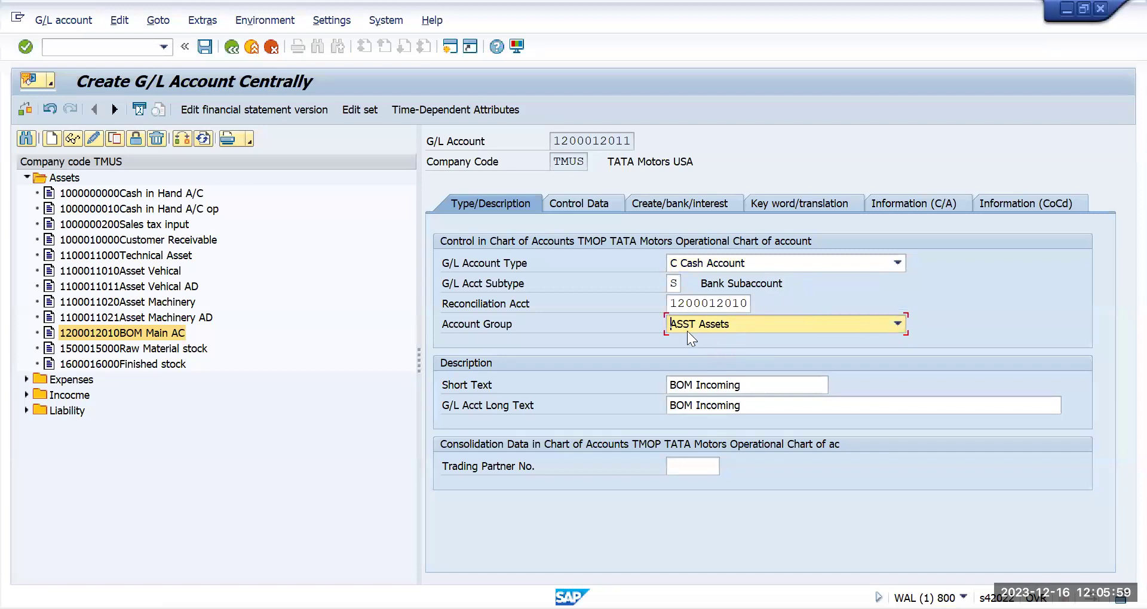
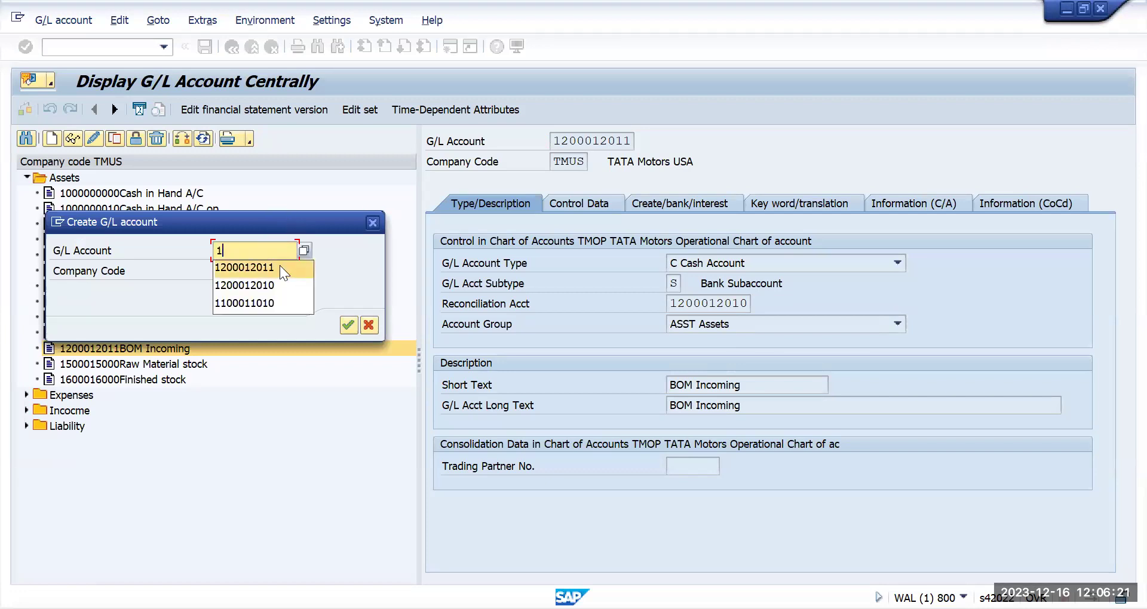
click(280, 265)
key(BackSpace)
text(2)
key(Return)
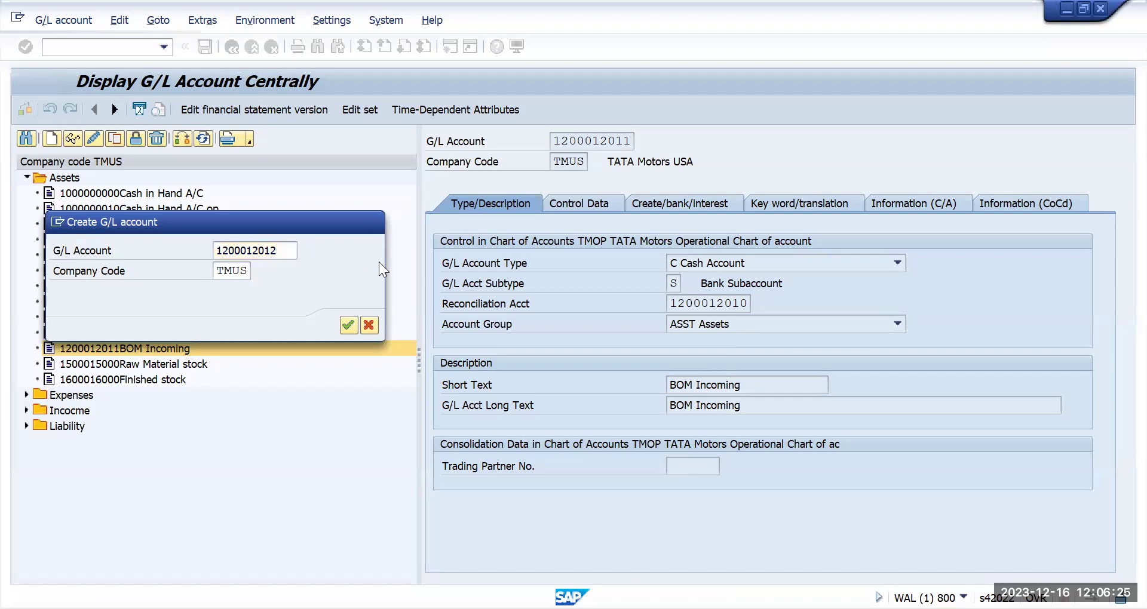
Set the new account's type to C Cash Account and its subtype to S Bank Subaccount.
click(883, 257)
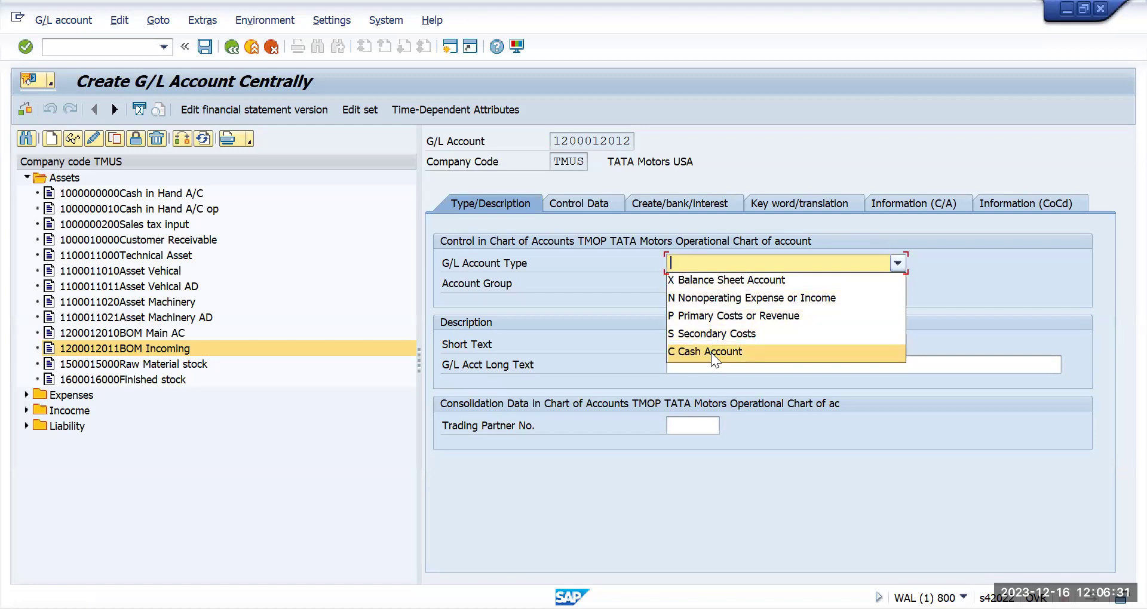
click(711, 352)
click(685, 284)
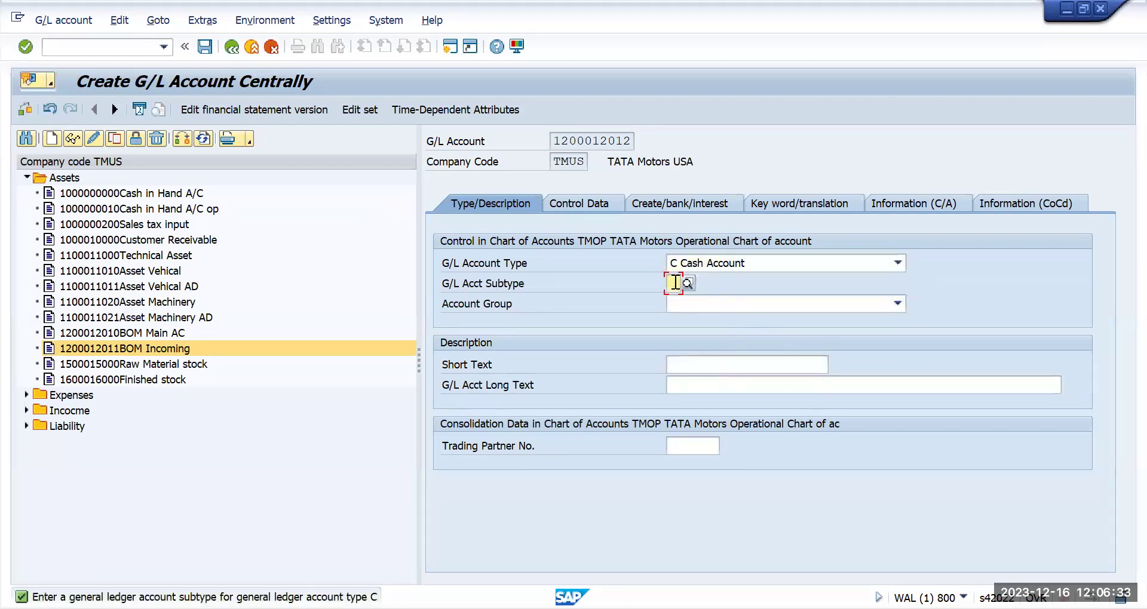
click(686, 285)
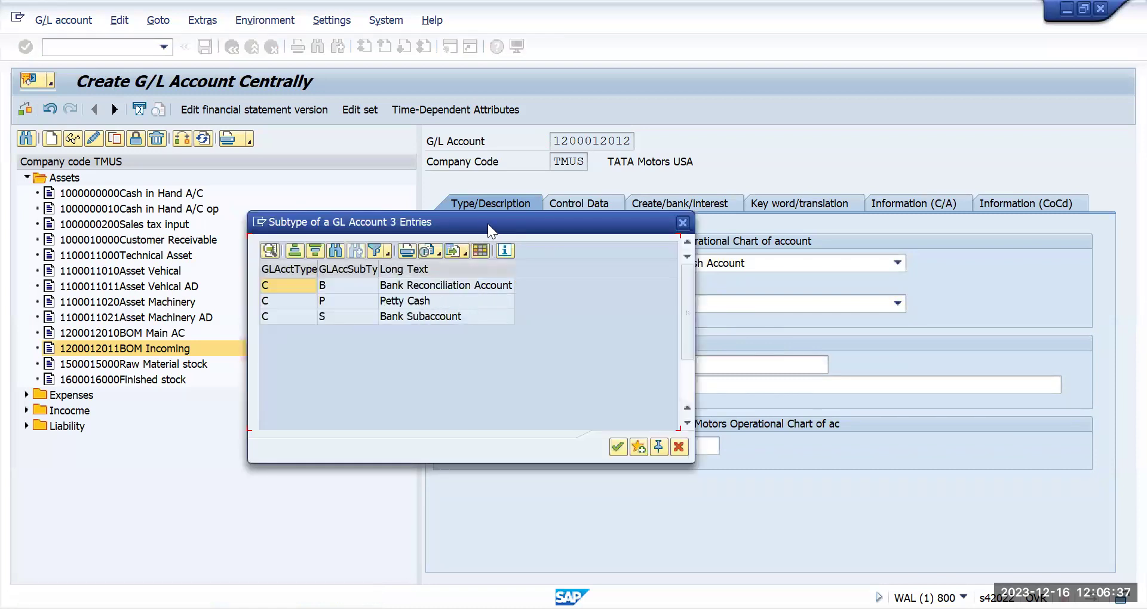
drag(335, 222, 184, 183)
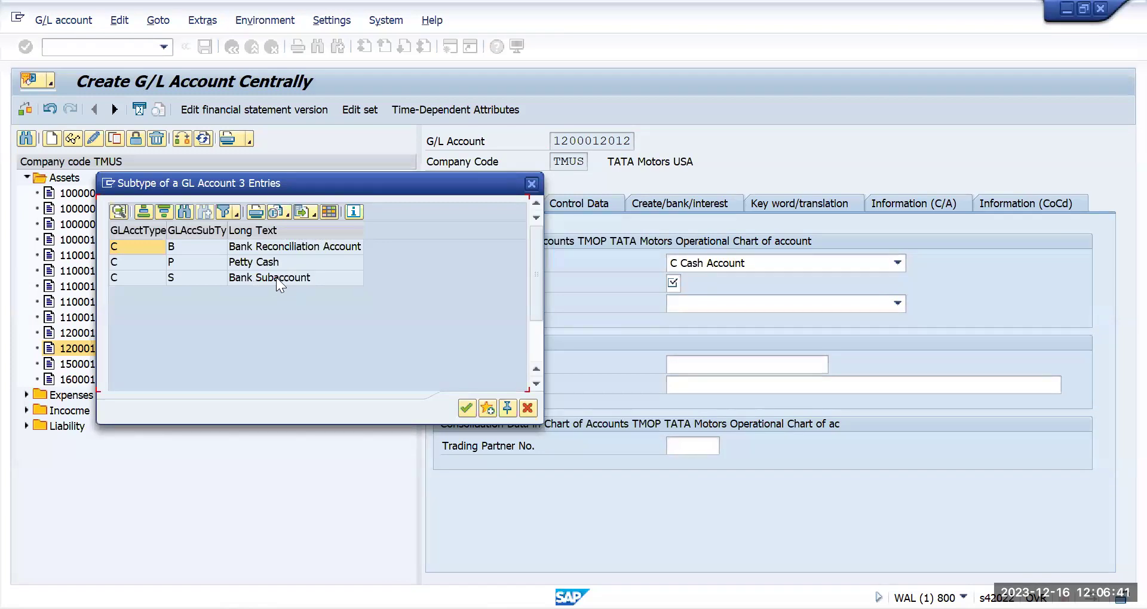
click(276, 277)
double_click(276, 277)
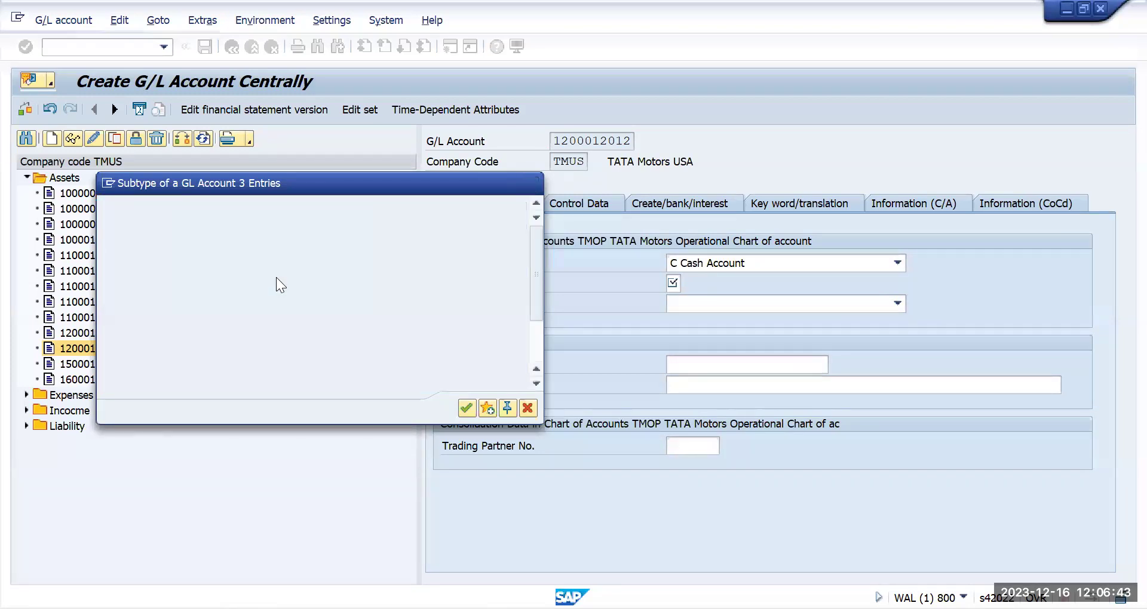
click(898, 305)
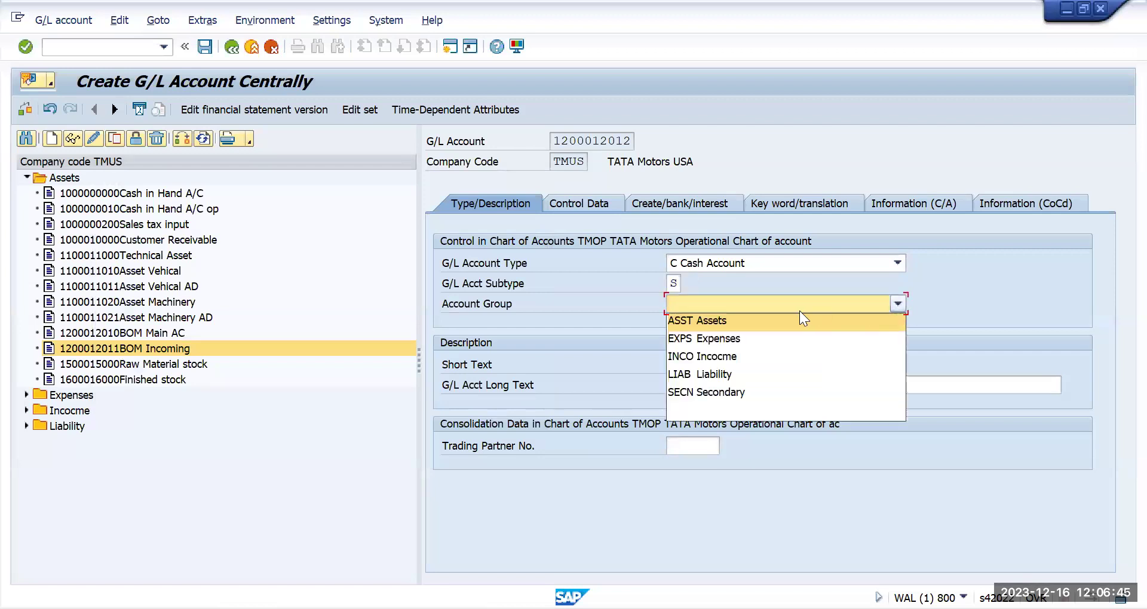
click(704, 319)
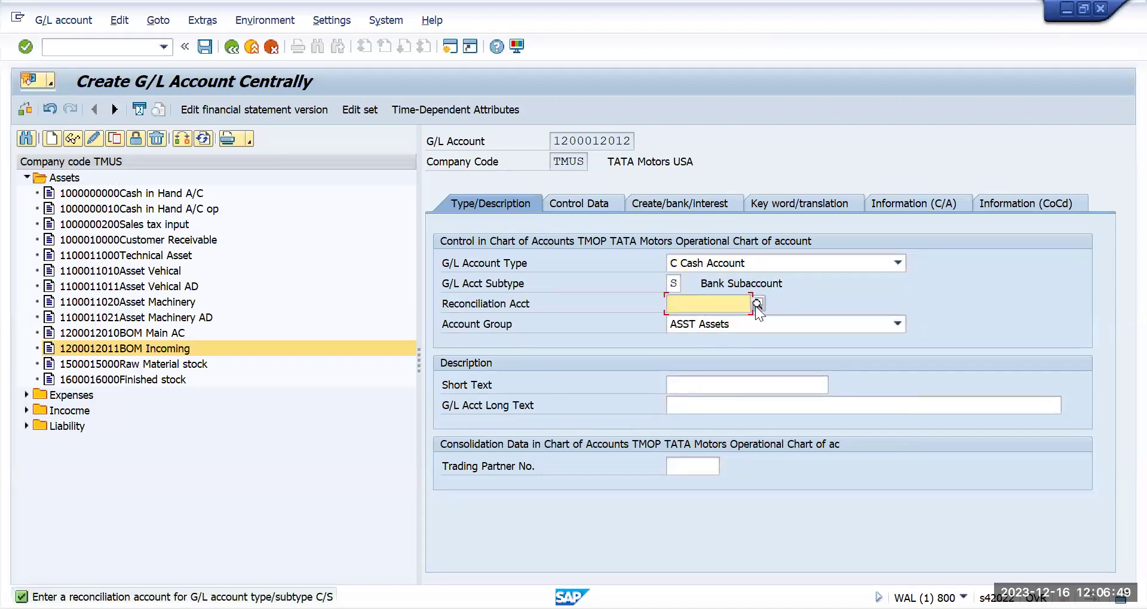
click(758, 304)
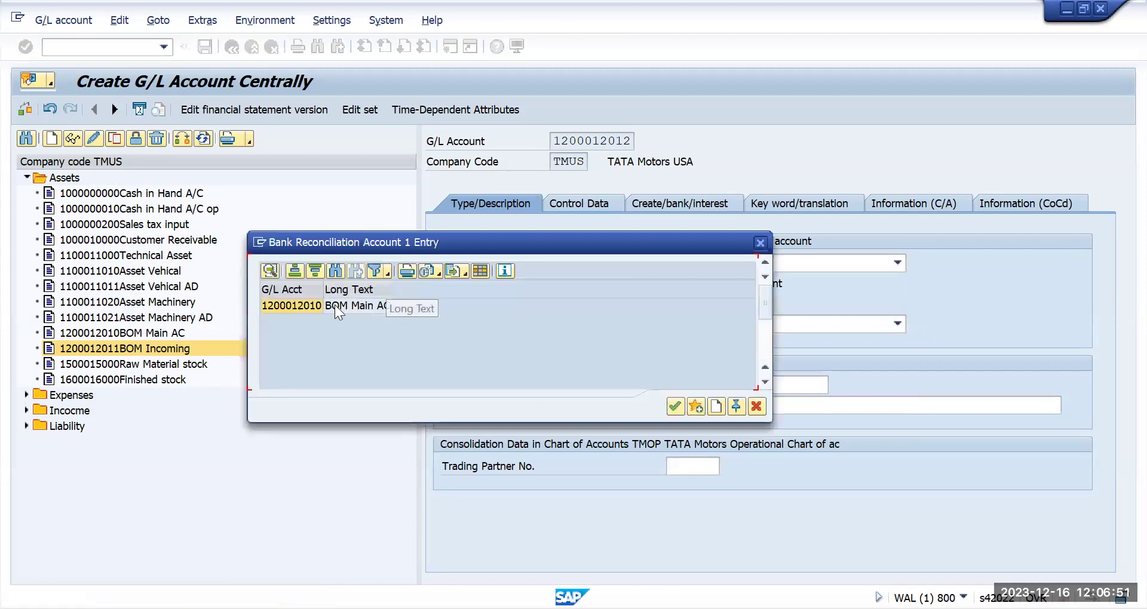
double_click(323, 311)
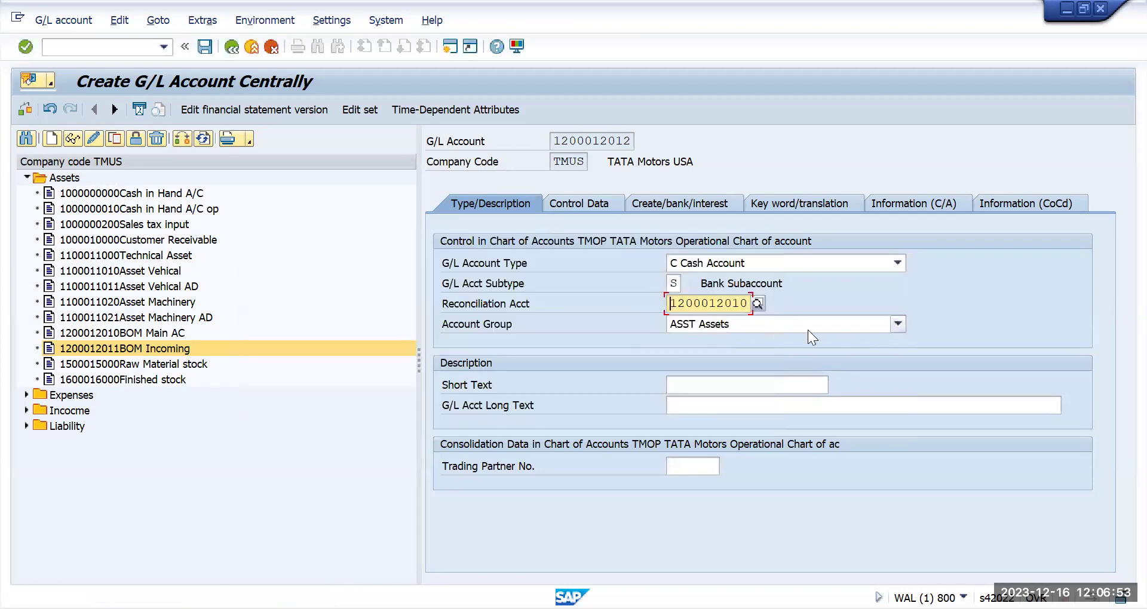
click(699, 387)
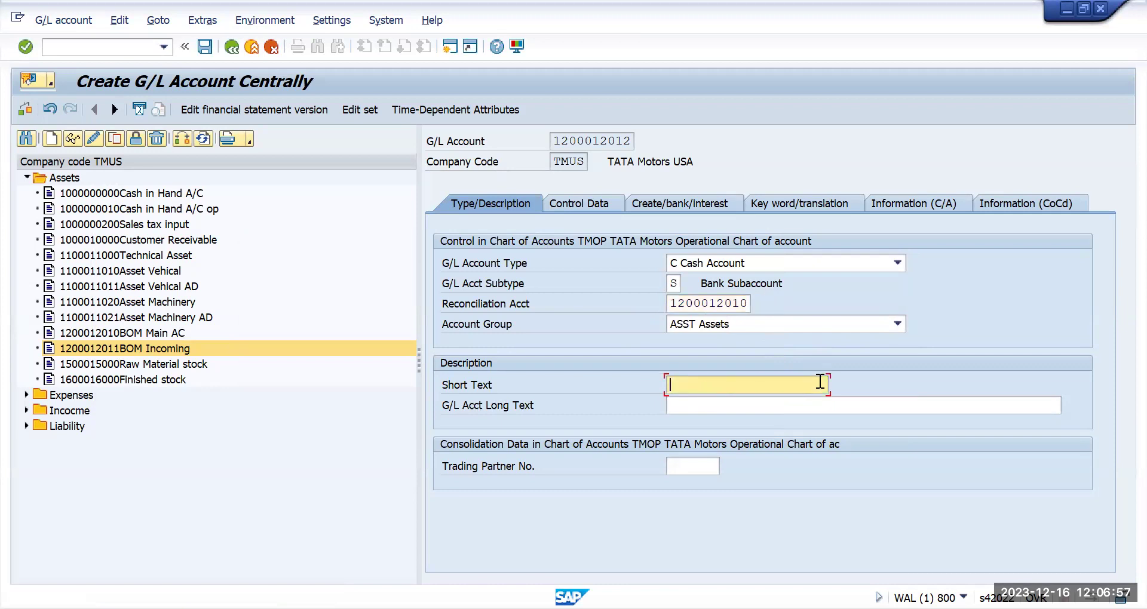
key(BackSpace)
key(Down)
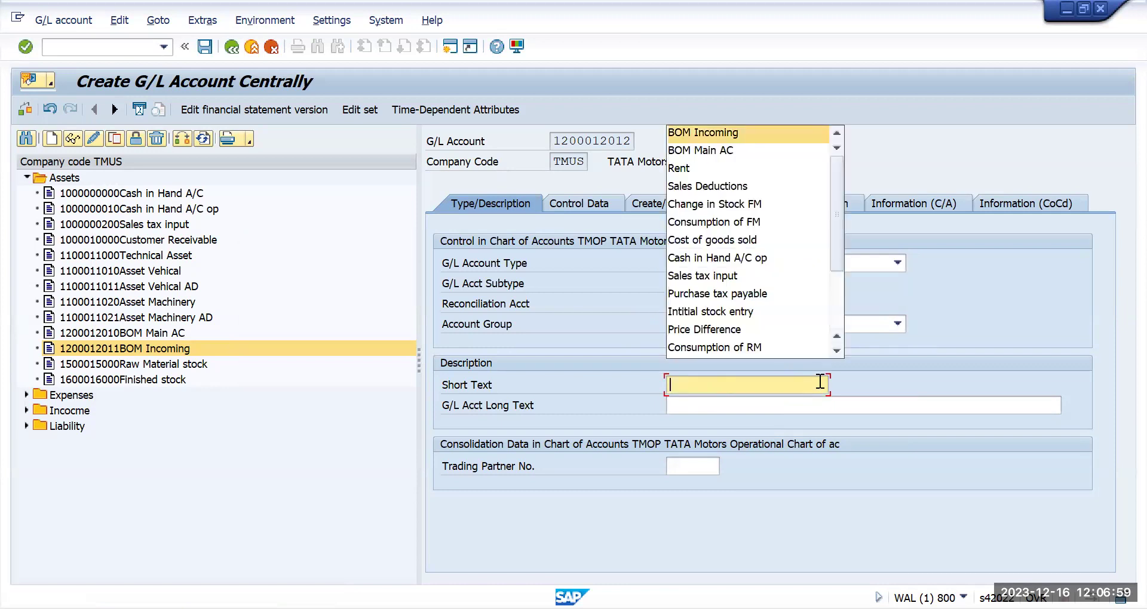
key(Tab)
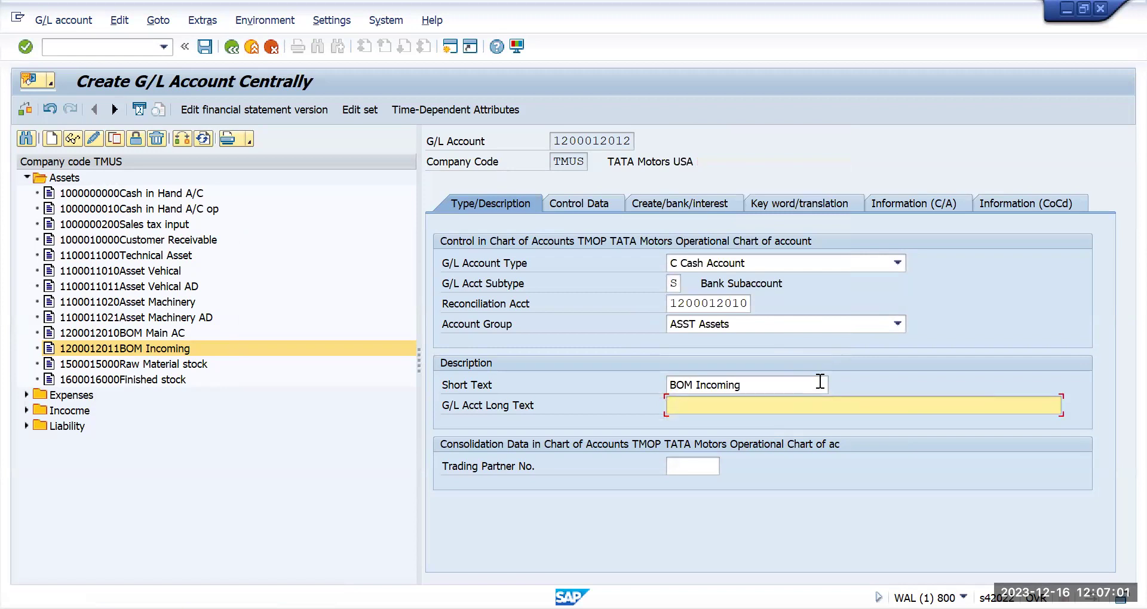
key(shift+Tab)
key(Right)
key(Right)
key(Right)
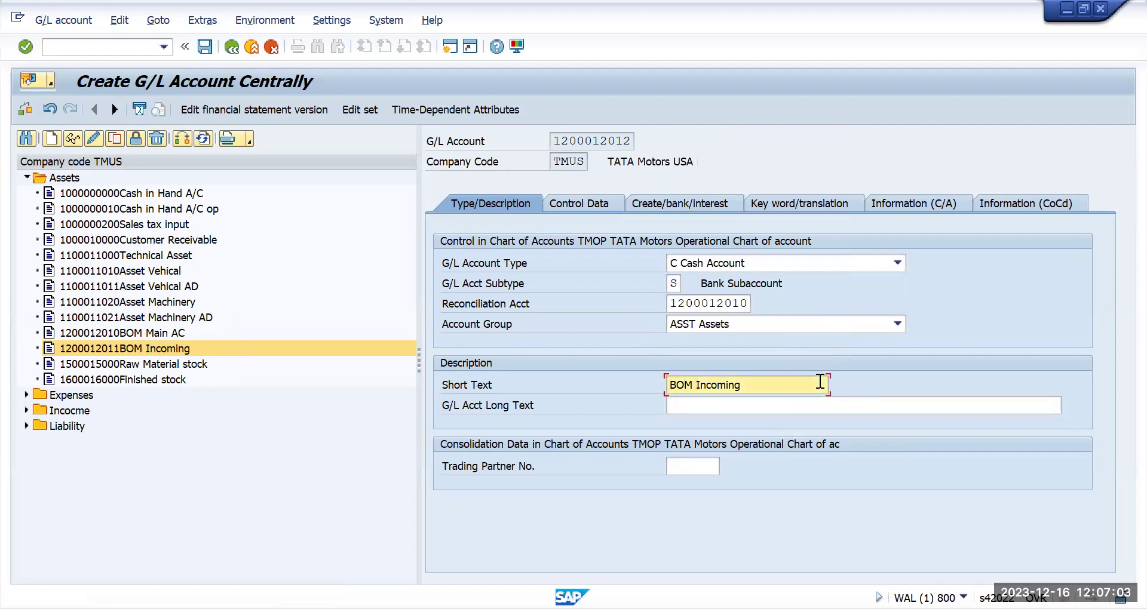
key(Delete)
key(Delete)
key(Delete)
key(Delete)
key(Delete)
key(Delete)
key(Delete)
key(Delete)
key(Delete)
text(Outgoing)
key(shift+Home)
key(ctrl+c)
key(Home)
click(734, 410)
key(ctrl+v)
In the control data, enable Balances in Local Crcy Only and Open Item Management, and set the sort key to 001.
click(585, 203)
click(675, 264)
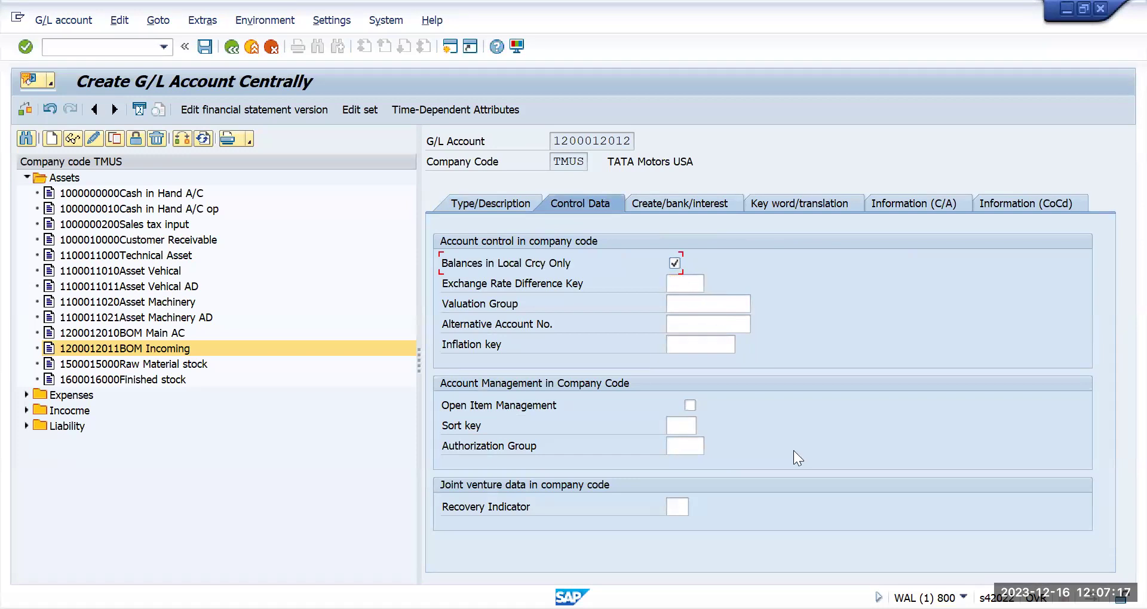
click(690, 405)
click(682, 421)
click(683, 439)
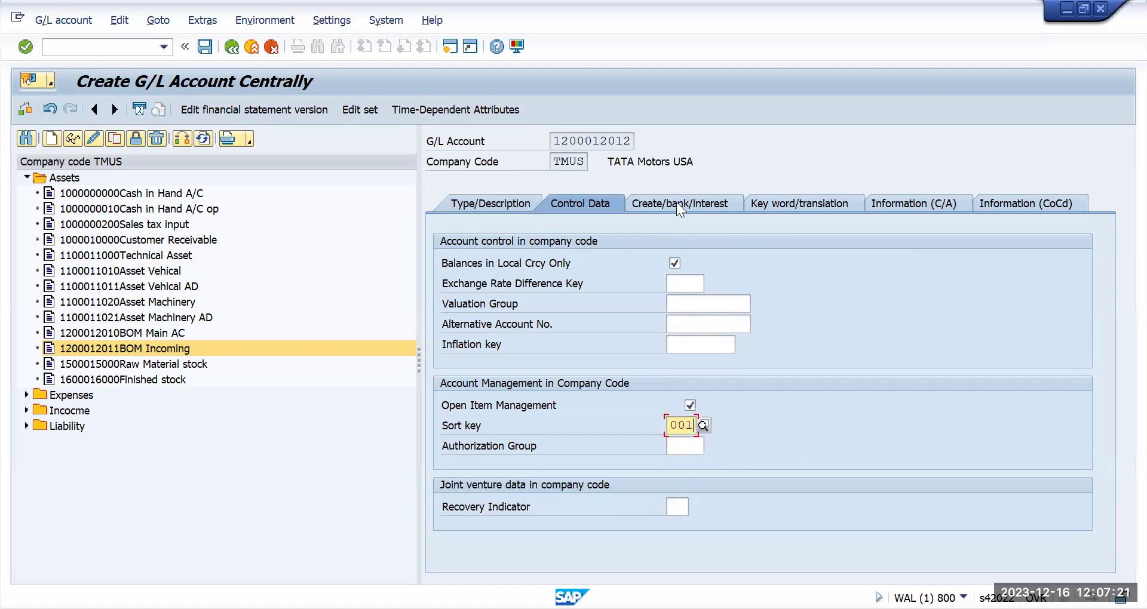
Set BOM Outgoing's field status group to G005, mark it relevant to cash flow, and save the account.
click(670, 203)
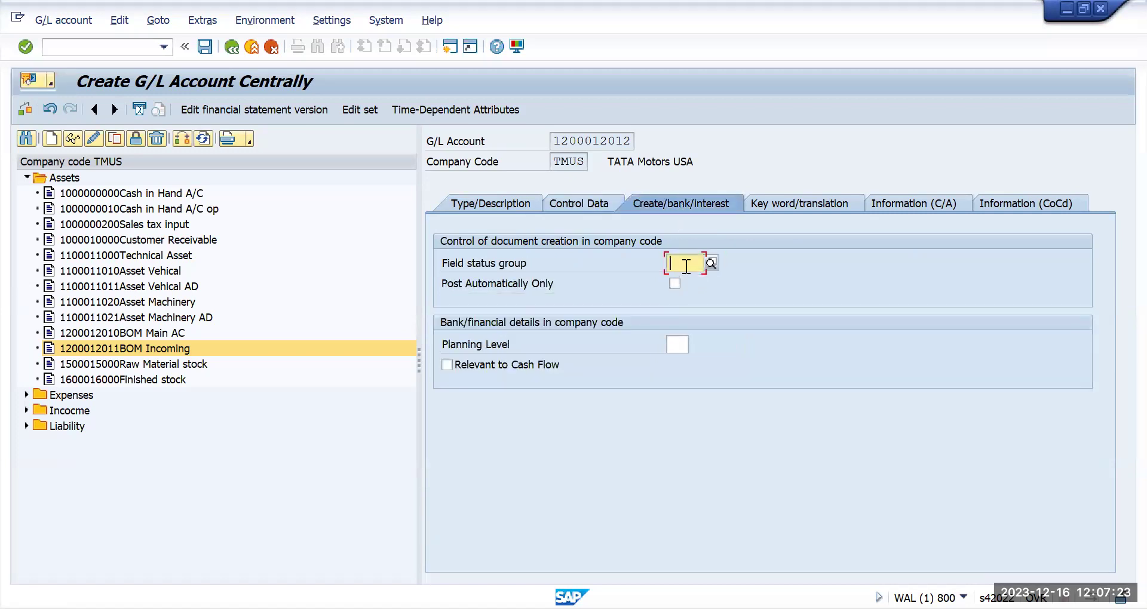
click(686, 263)
click(693, 279)
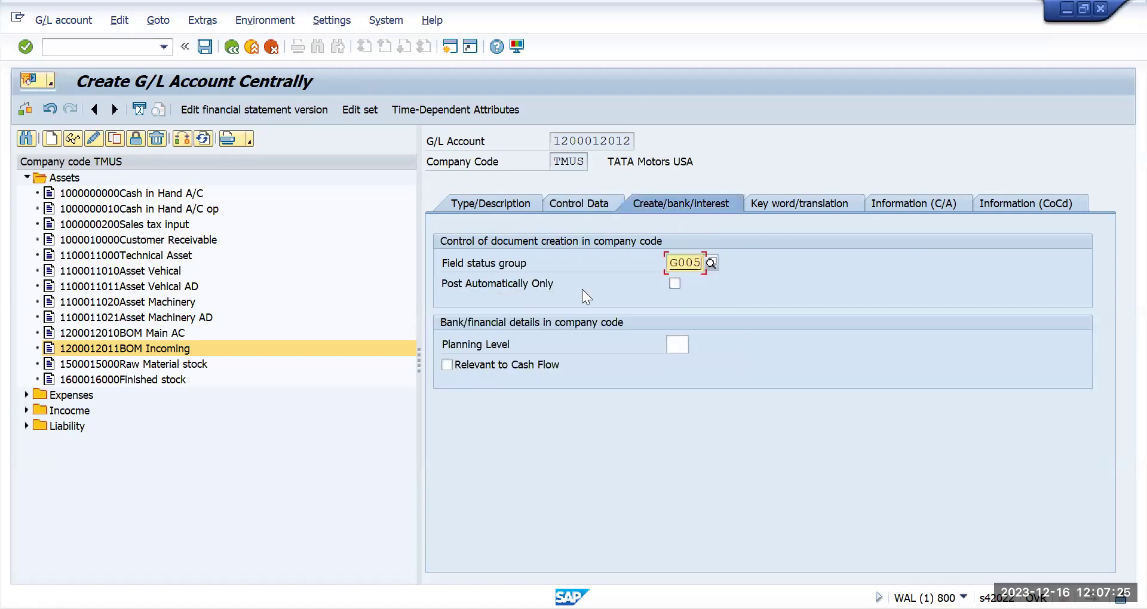
click(481, 362)
click(203, 49)
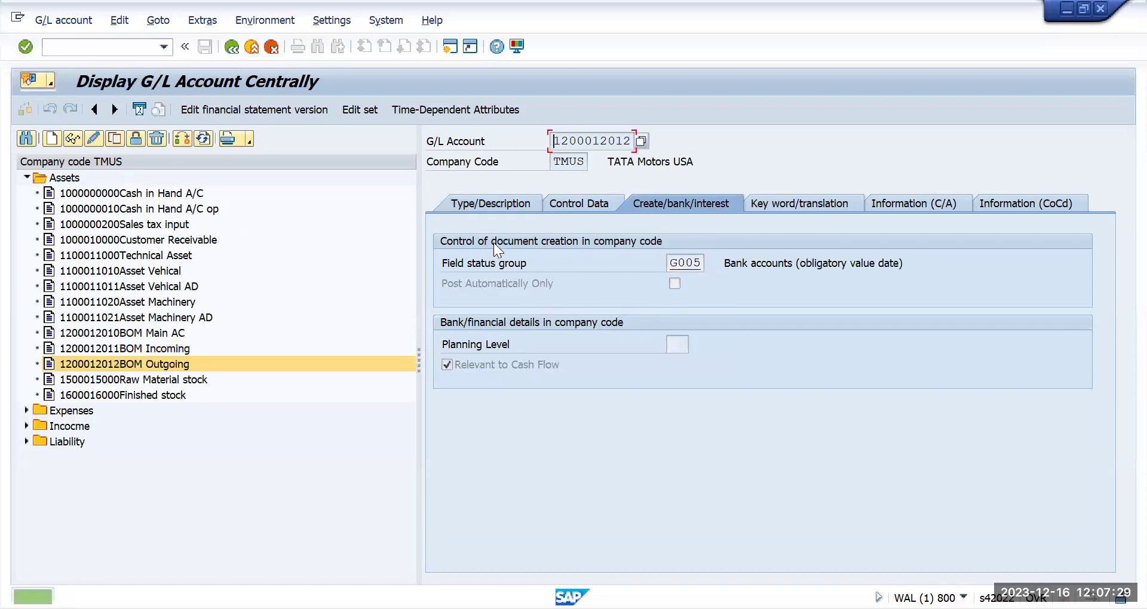
click(471, 201)
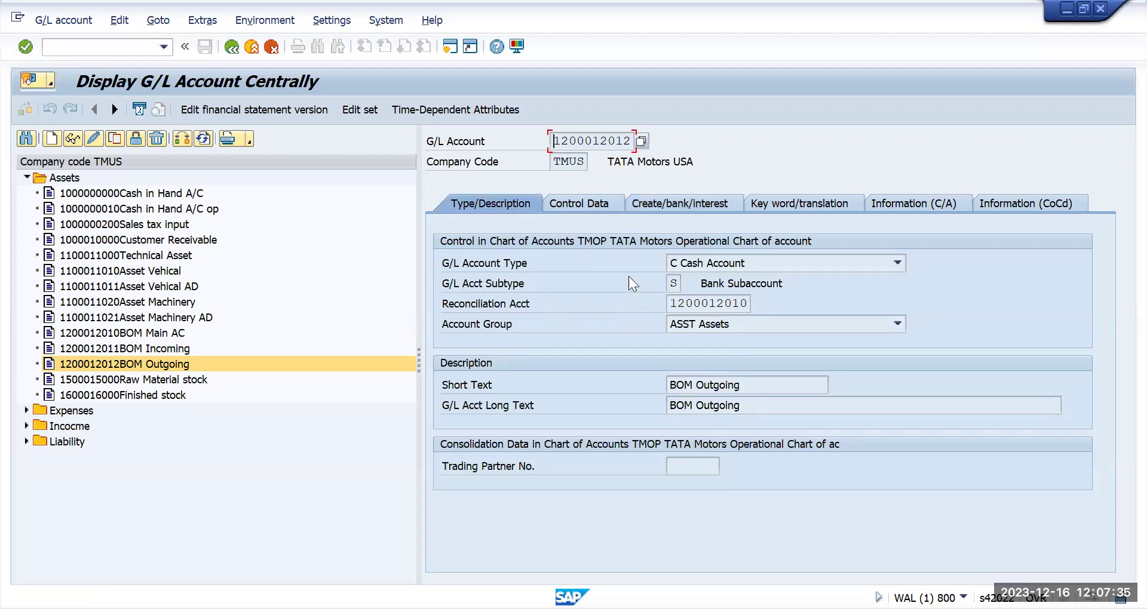
click(53, 143)
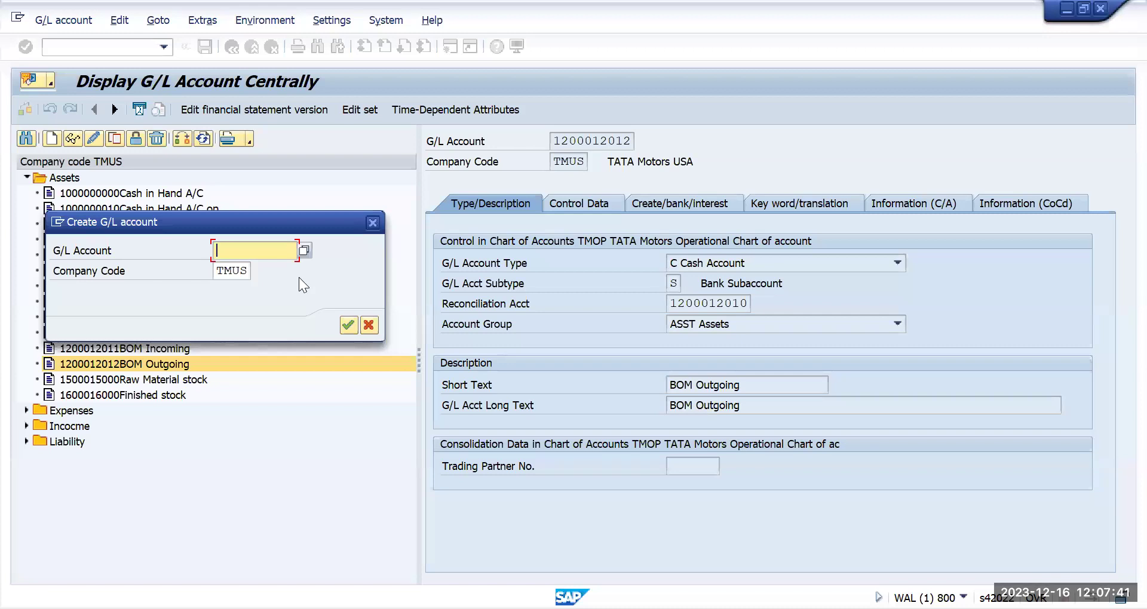
text(1)
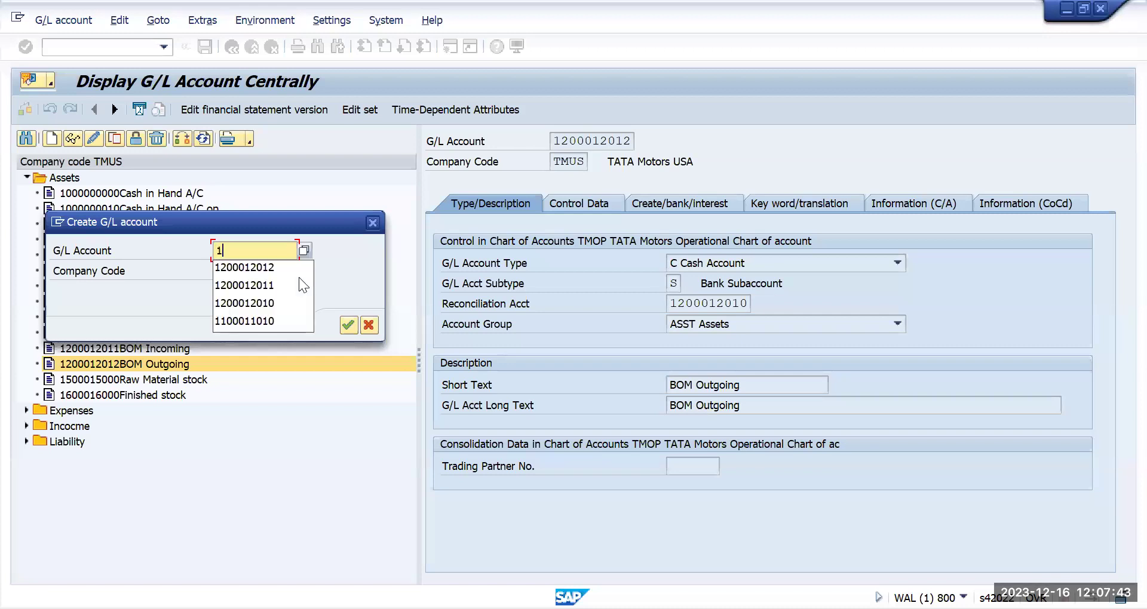
text(200)
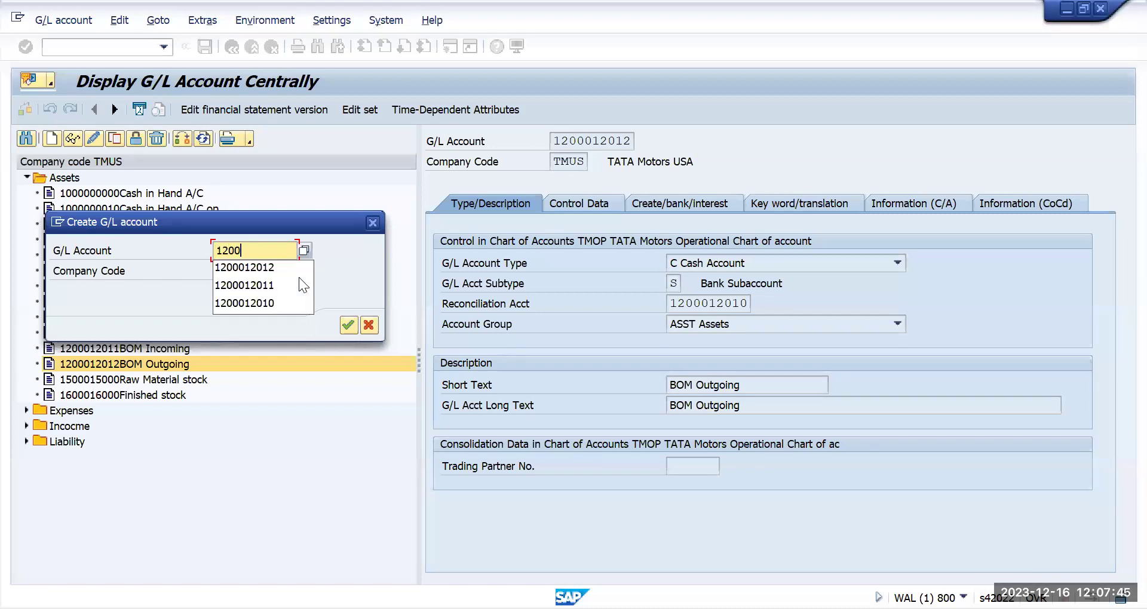
text(01203)
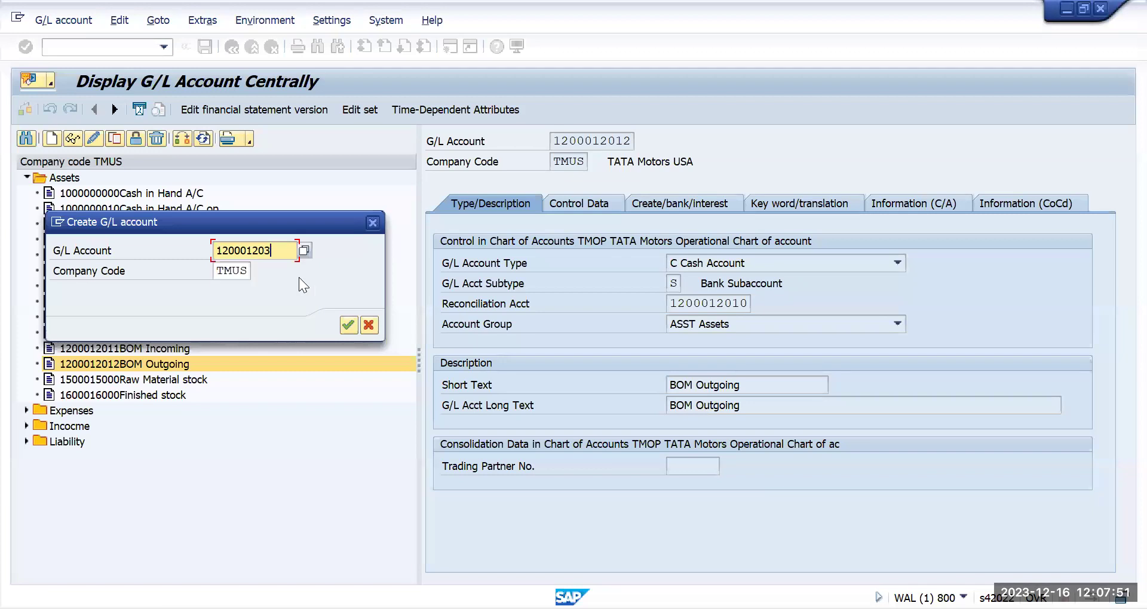
key(BackSpace)
text(13)
key(Return)
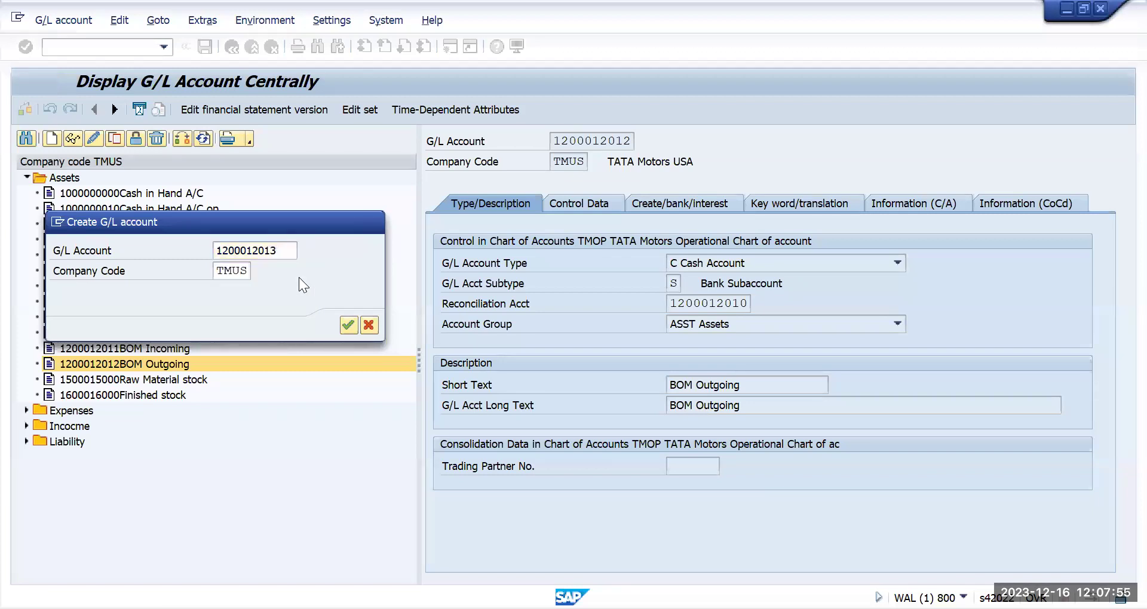
Classify the new account as type C Cash Account, subtype P Petty Cash, in account group ASST Assets.
click(897, 263)
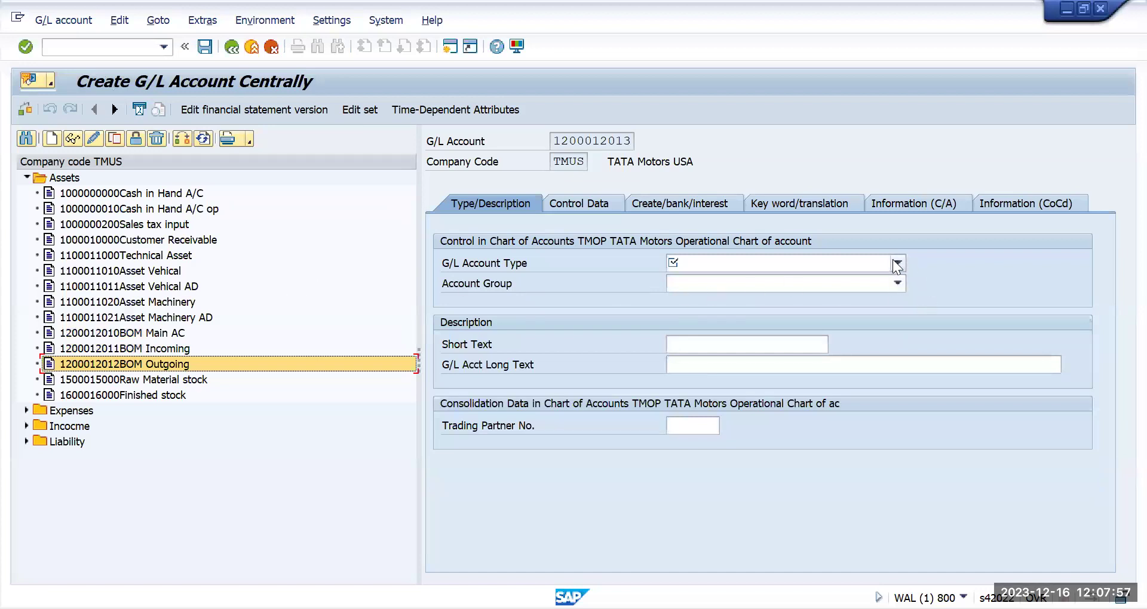
click(786, 282)
click(897, 263)
click(719, 352)
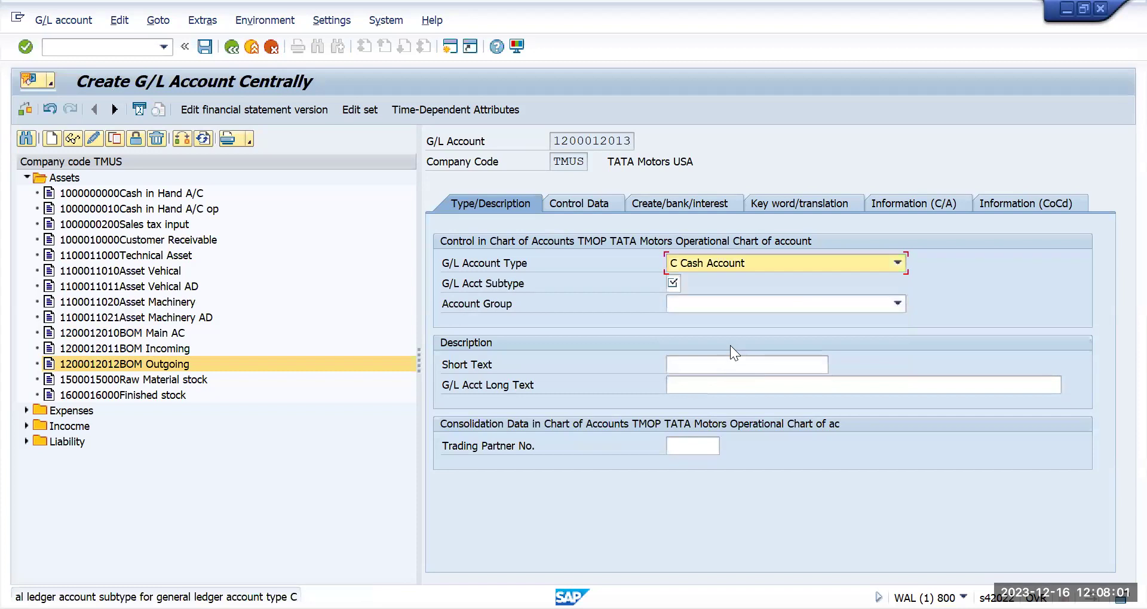
click(674, 283)
click(688, 283)
click(449, 302)
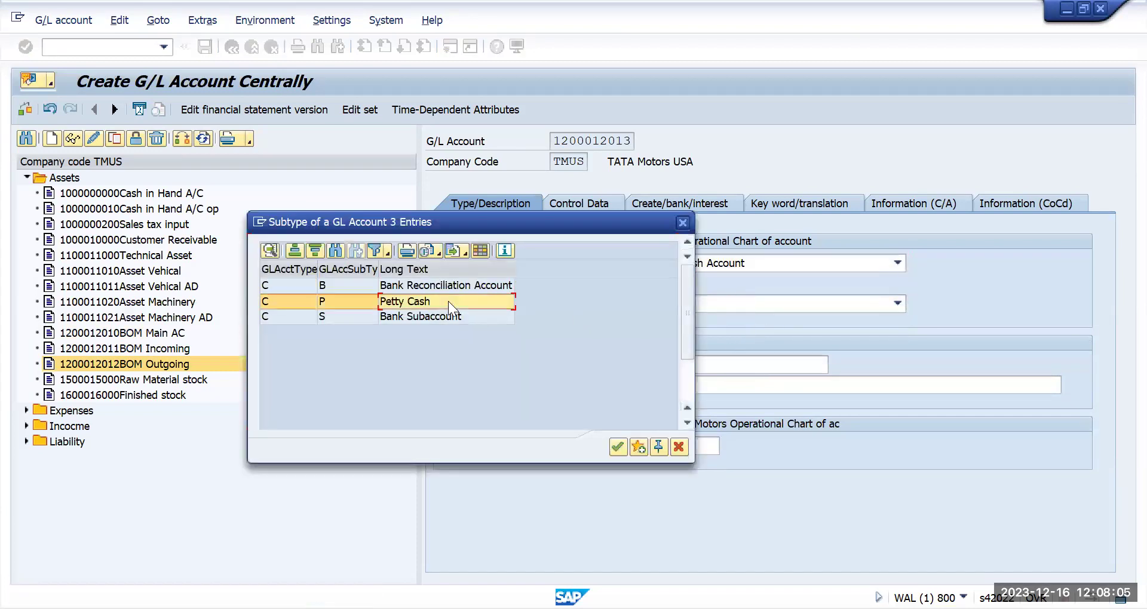
double_click(448, 301)
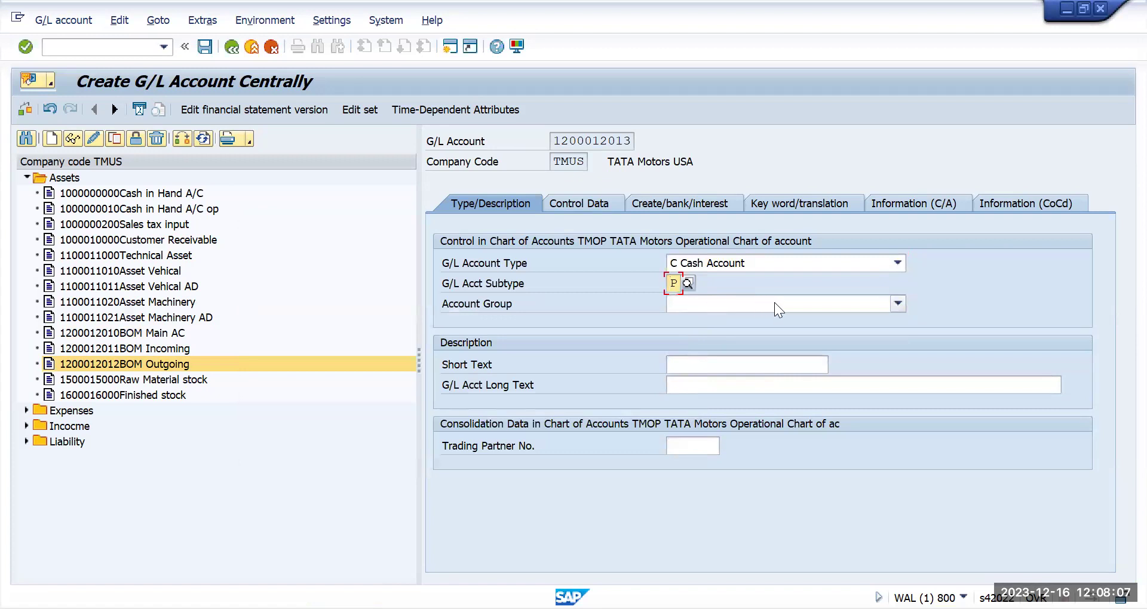
click(898, 304)
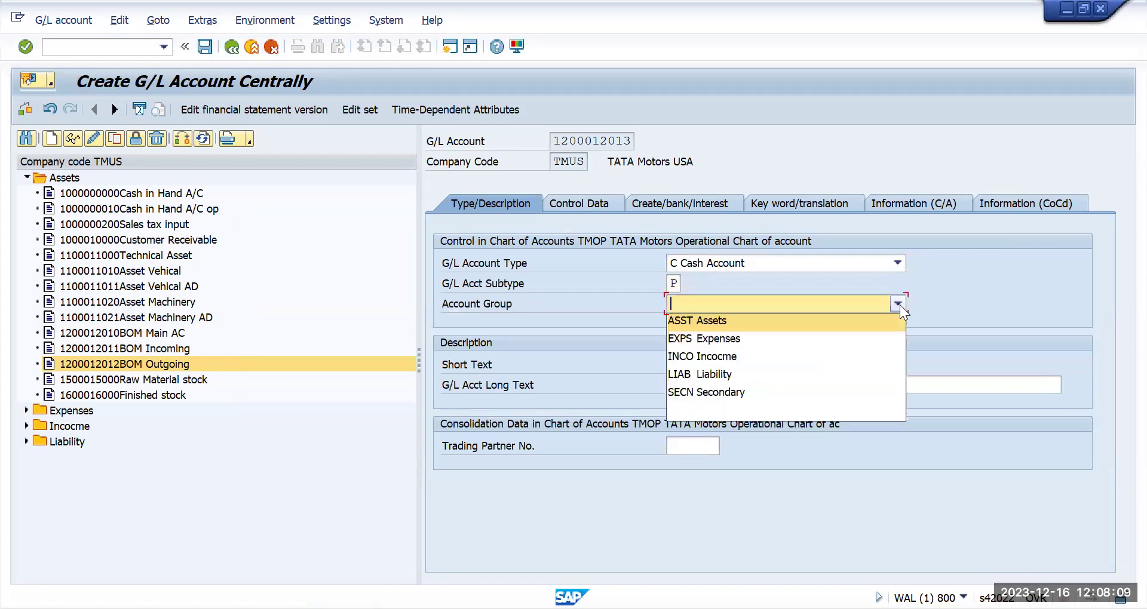
click(744, 323)
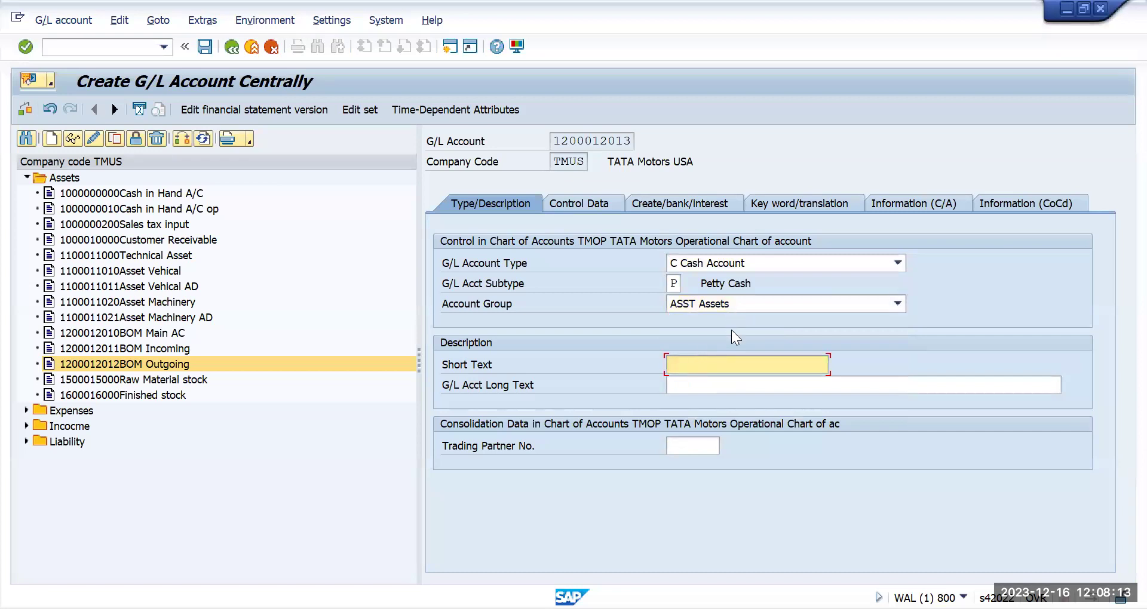
click(712, 358)
key(Down)
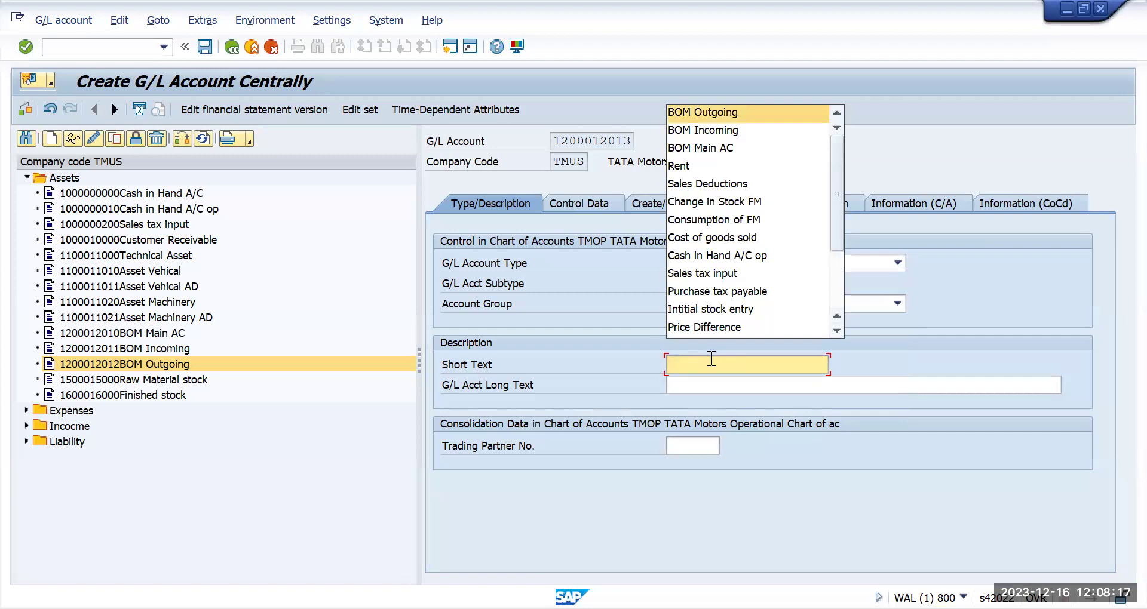
key(Up)
text(BO)
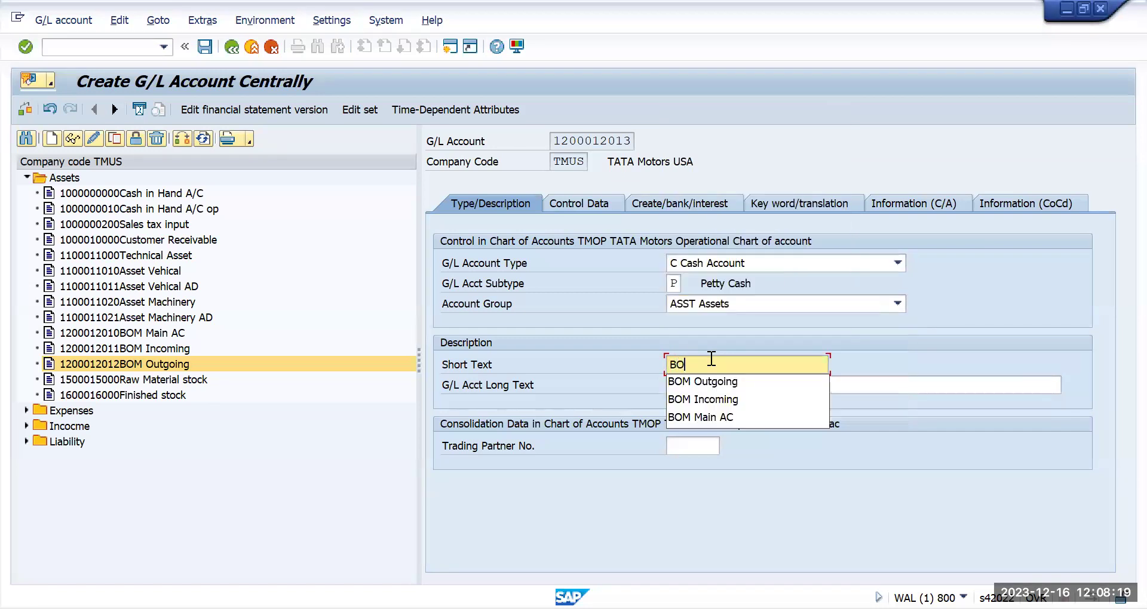
text(M Cash)
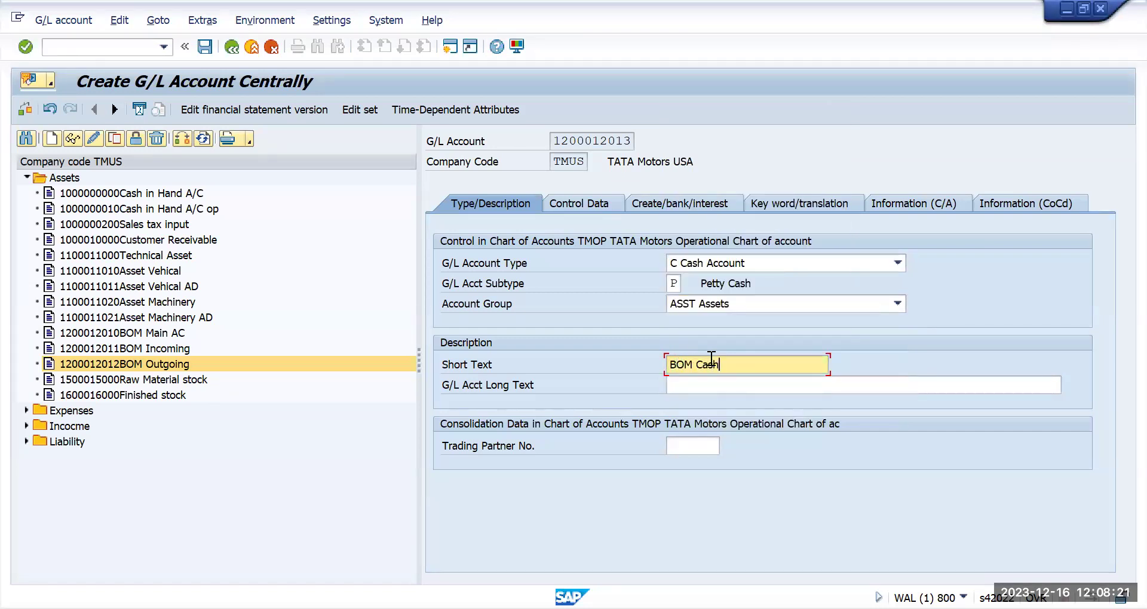
text( account)
click(705, 386)
text(BOM Cash account)
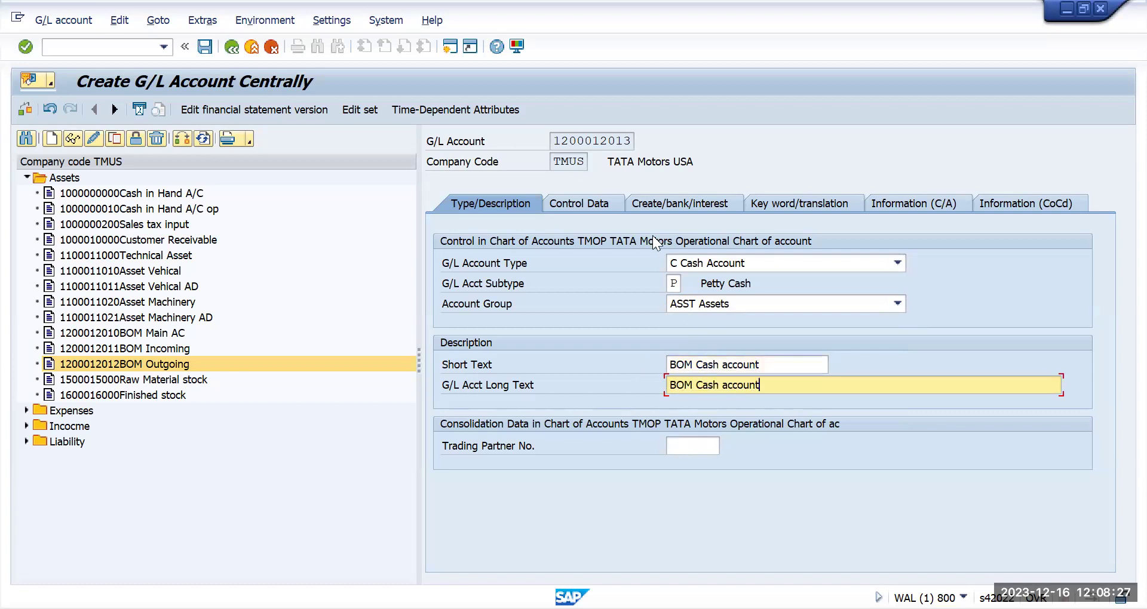
Set the sort key to 001 in the control data of the BOM Cash account.
click(587, 203)
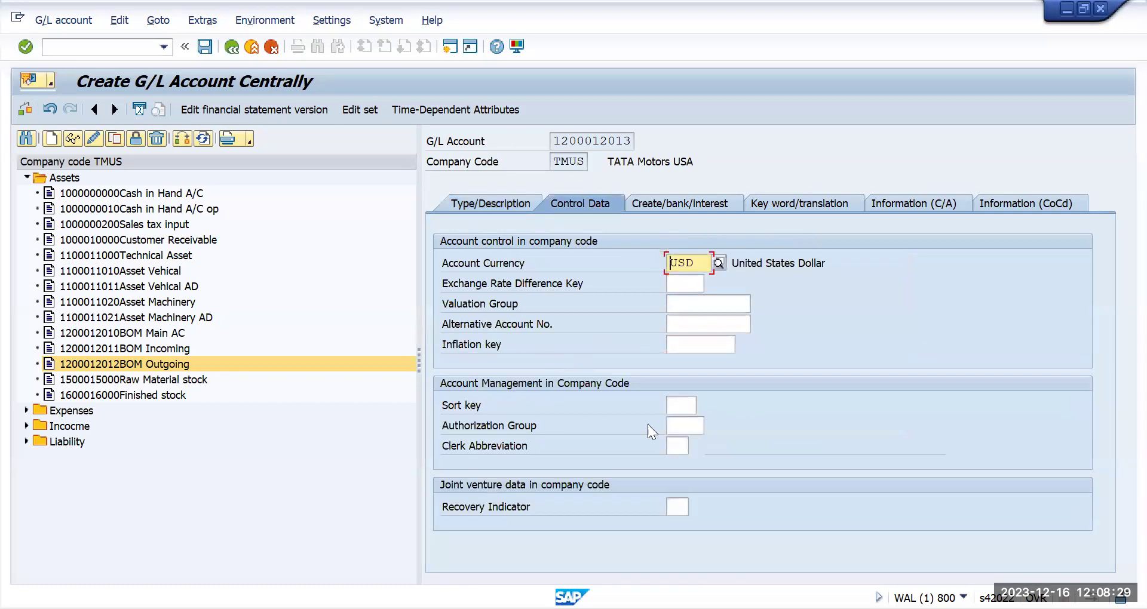
click(681, 405)
click(688, 421)
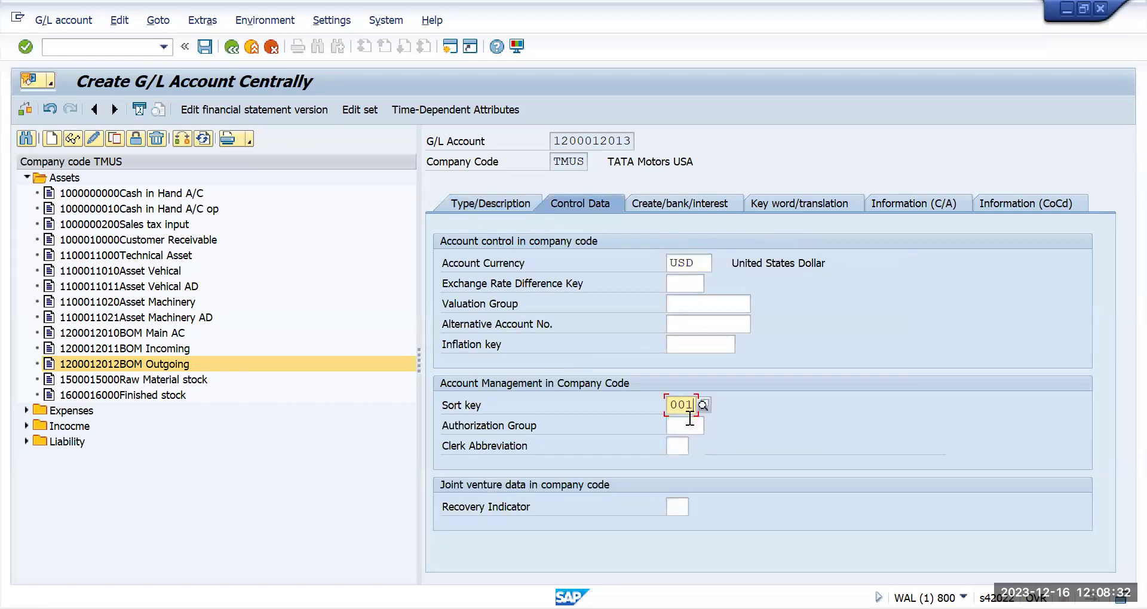
Assign field status group G005 to the BOM Cash account, mark it relevant to cash flow, and save it.
click(678, 205)
click(688, 272)
click(675, 279)
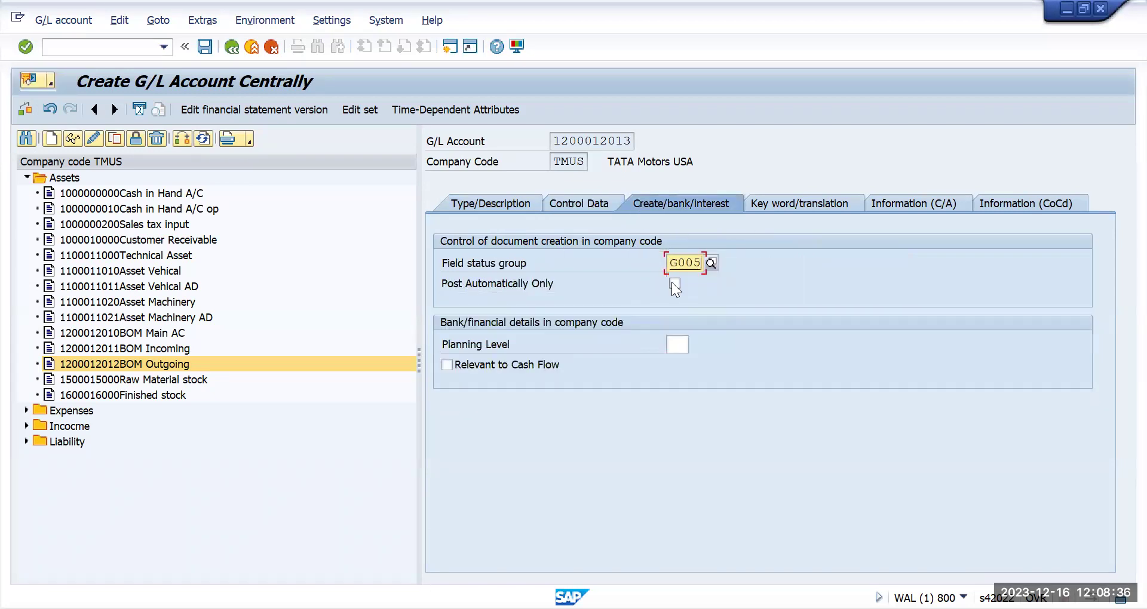
click(500, 364)
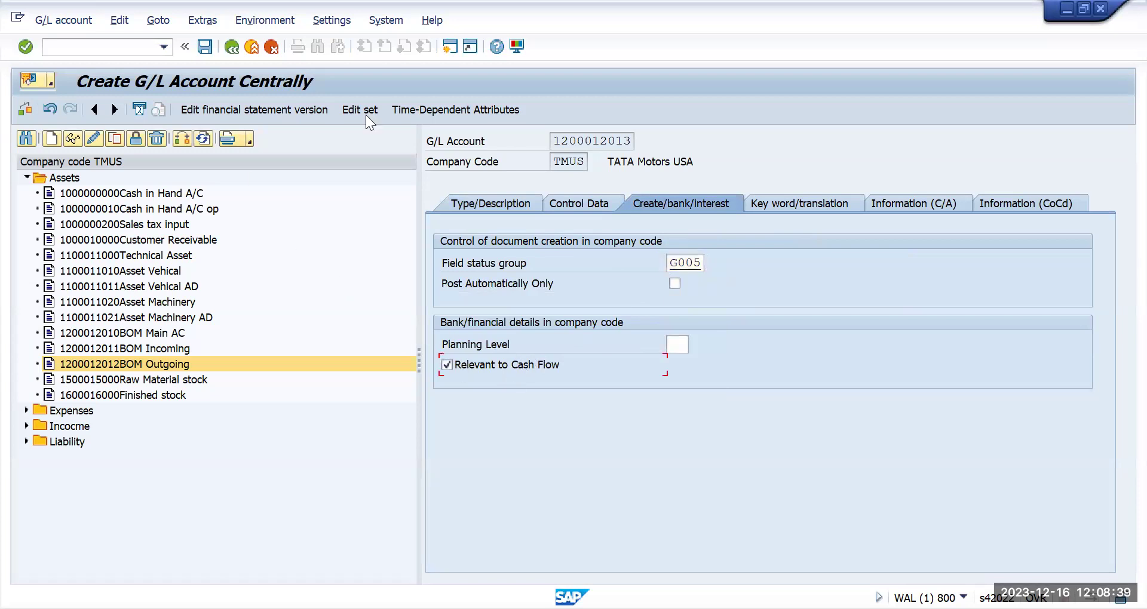
click(484, 204)
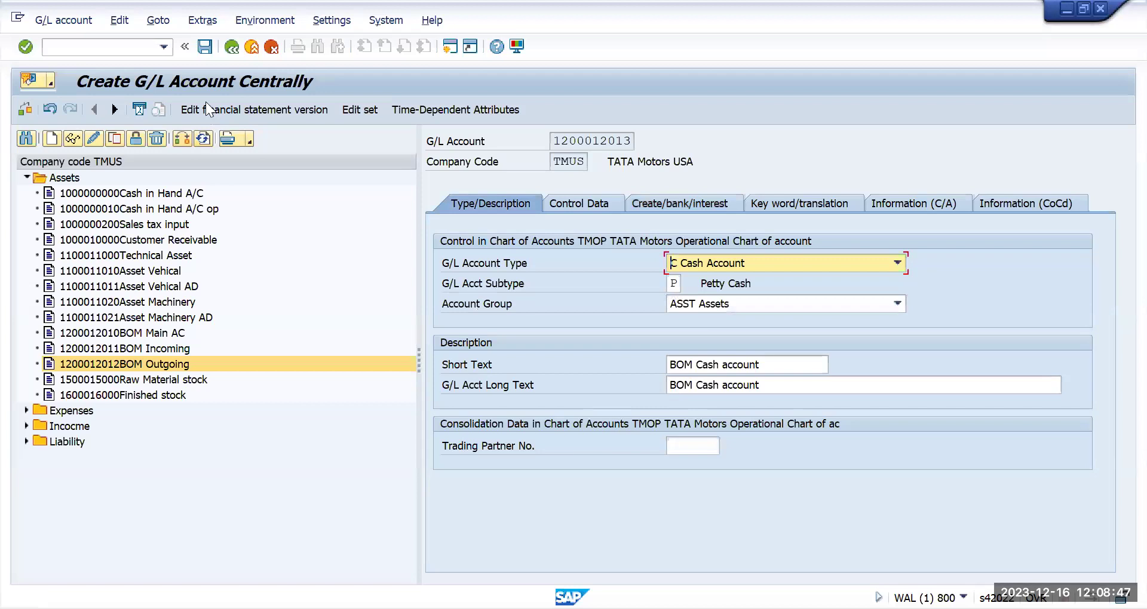
click(205, 47)
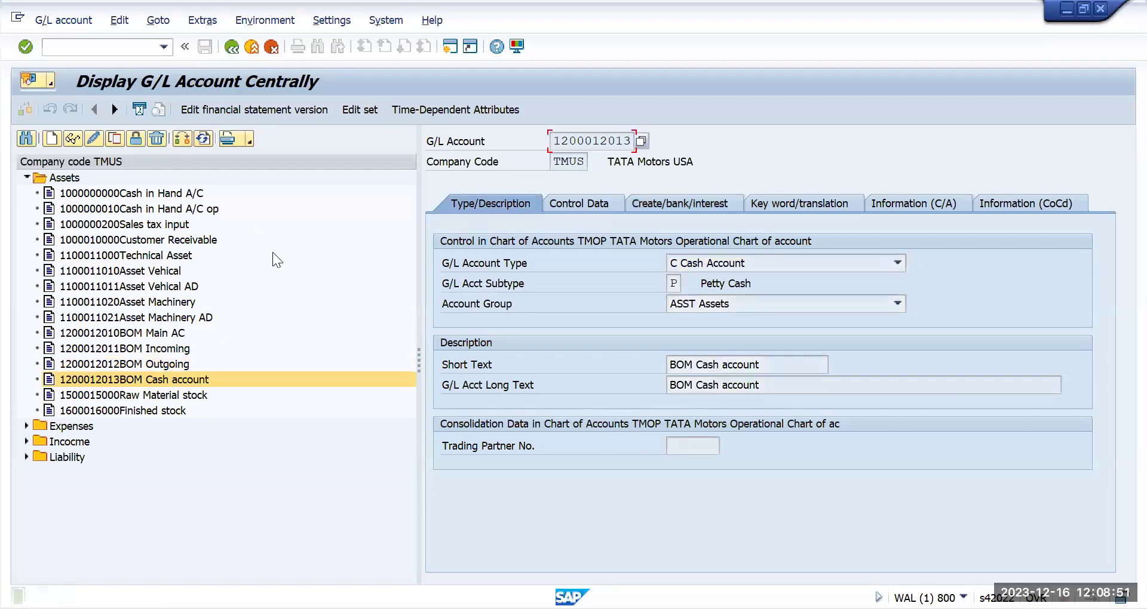